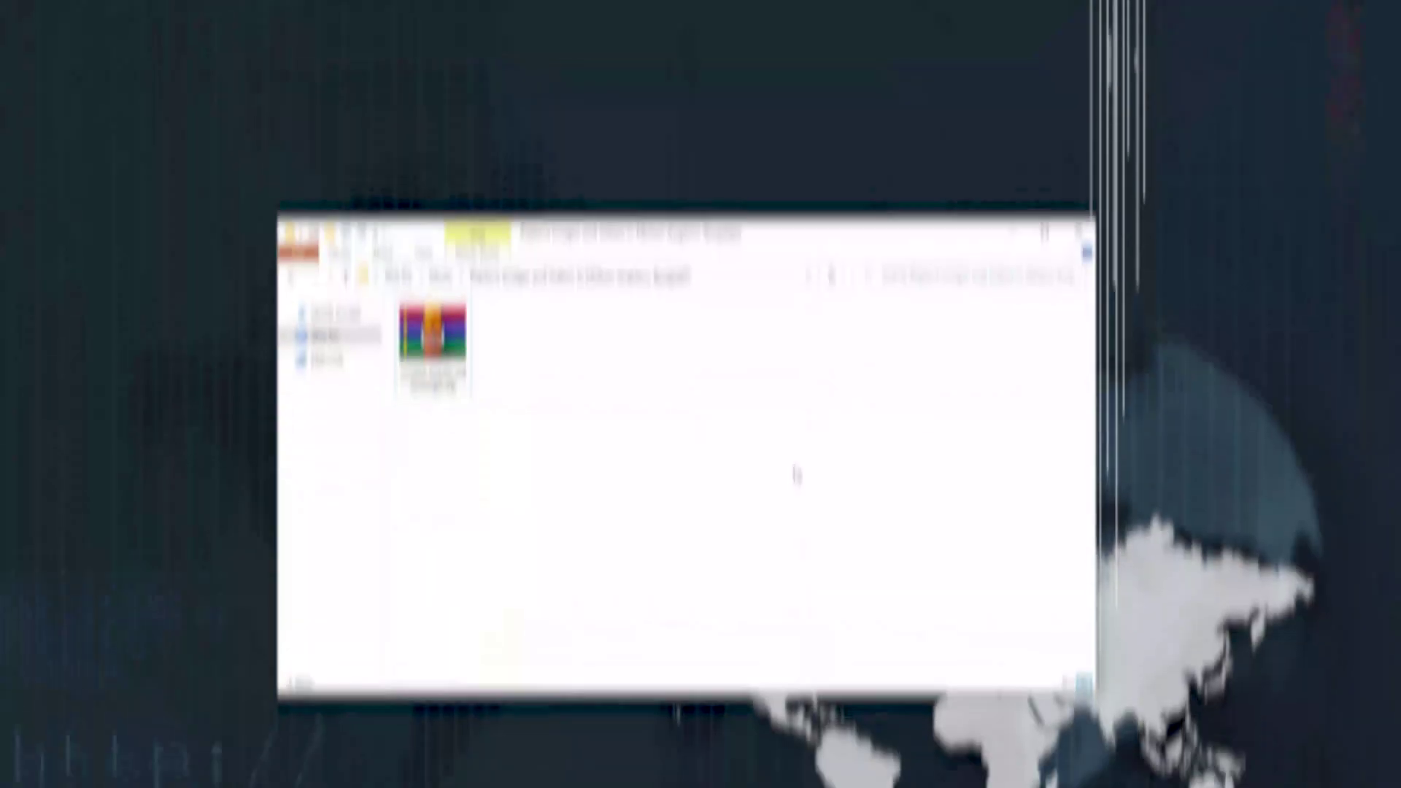
Step: Extract the miami_moon_intromogrt.zip archive into its current folder
right_click(444, 302)
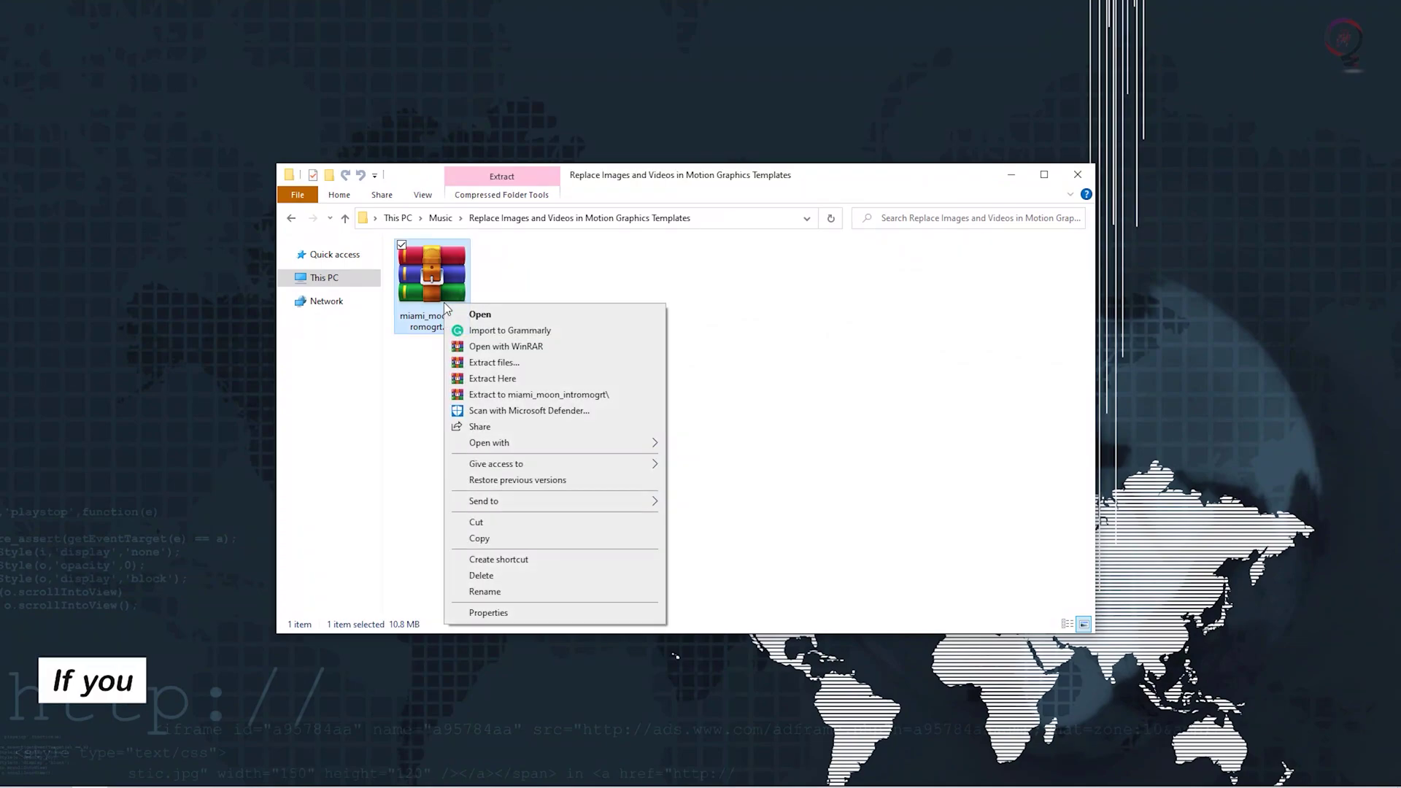
left_click(553, 382)
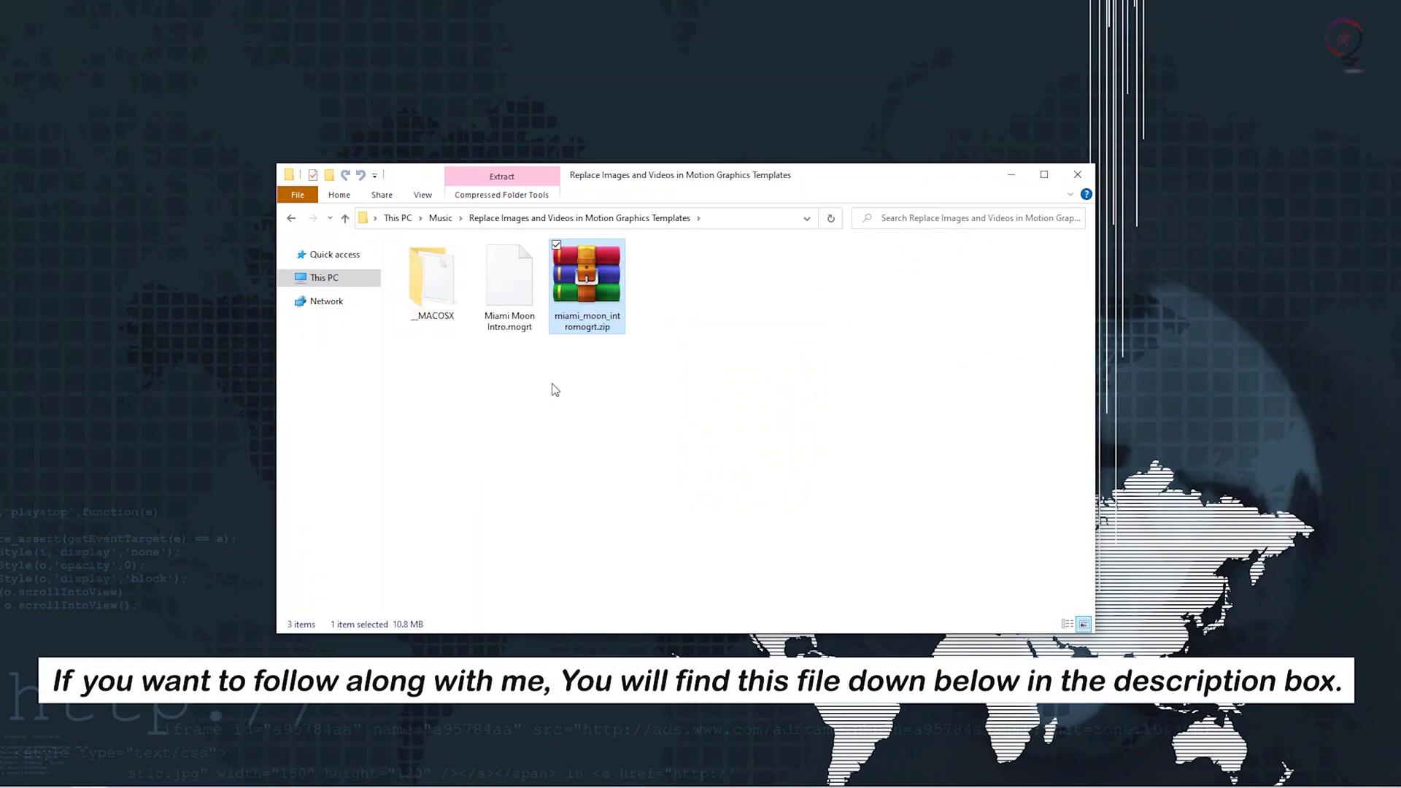
Step: Open Miami Moon Intro.mogrt with Adobe After Effects 2021, choosing the program from the Adobe folder in Program Files
double_click(516, 293)
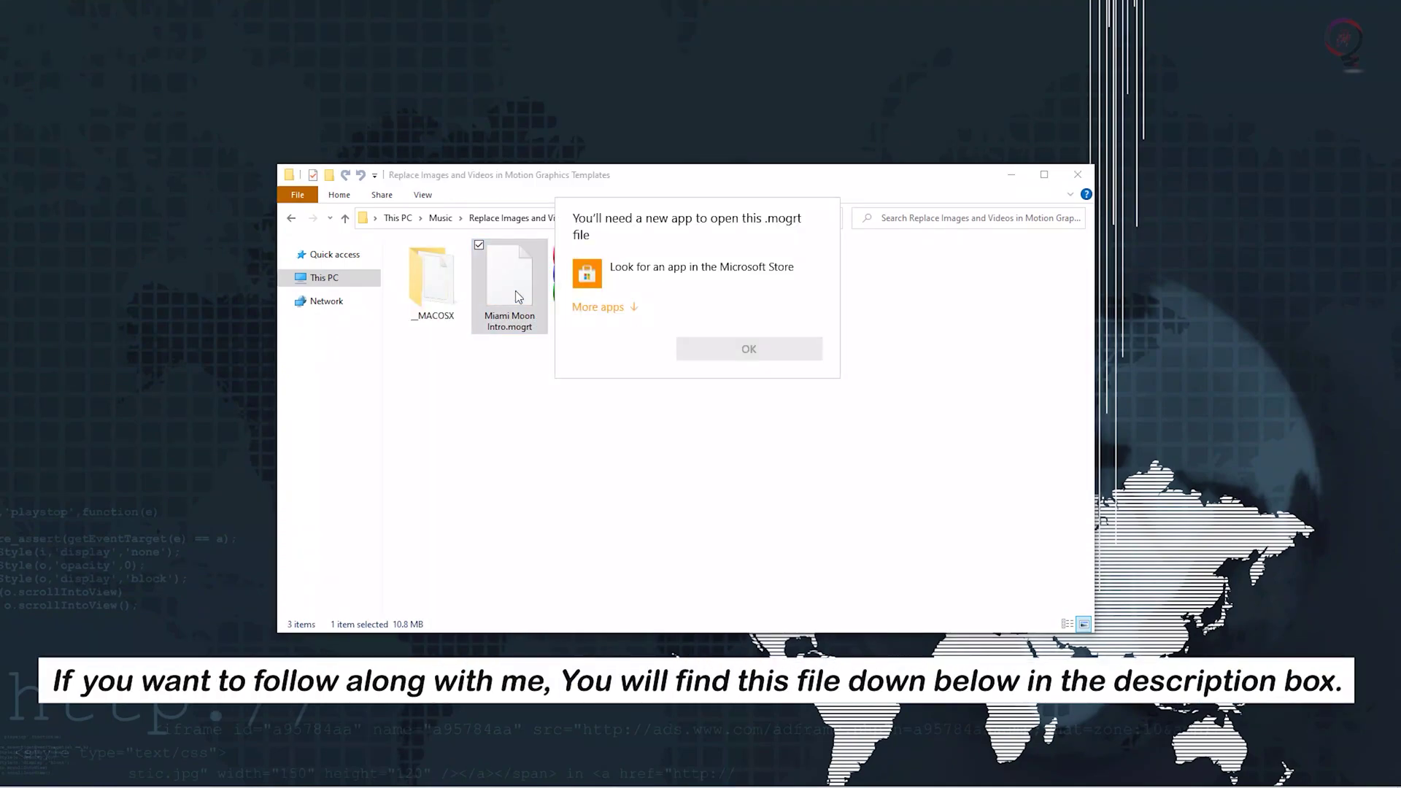
scroll(734, 406, "down", 3)
scroll(734, 406, "up", 3)
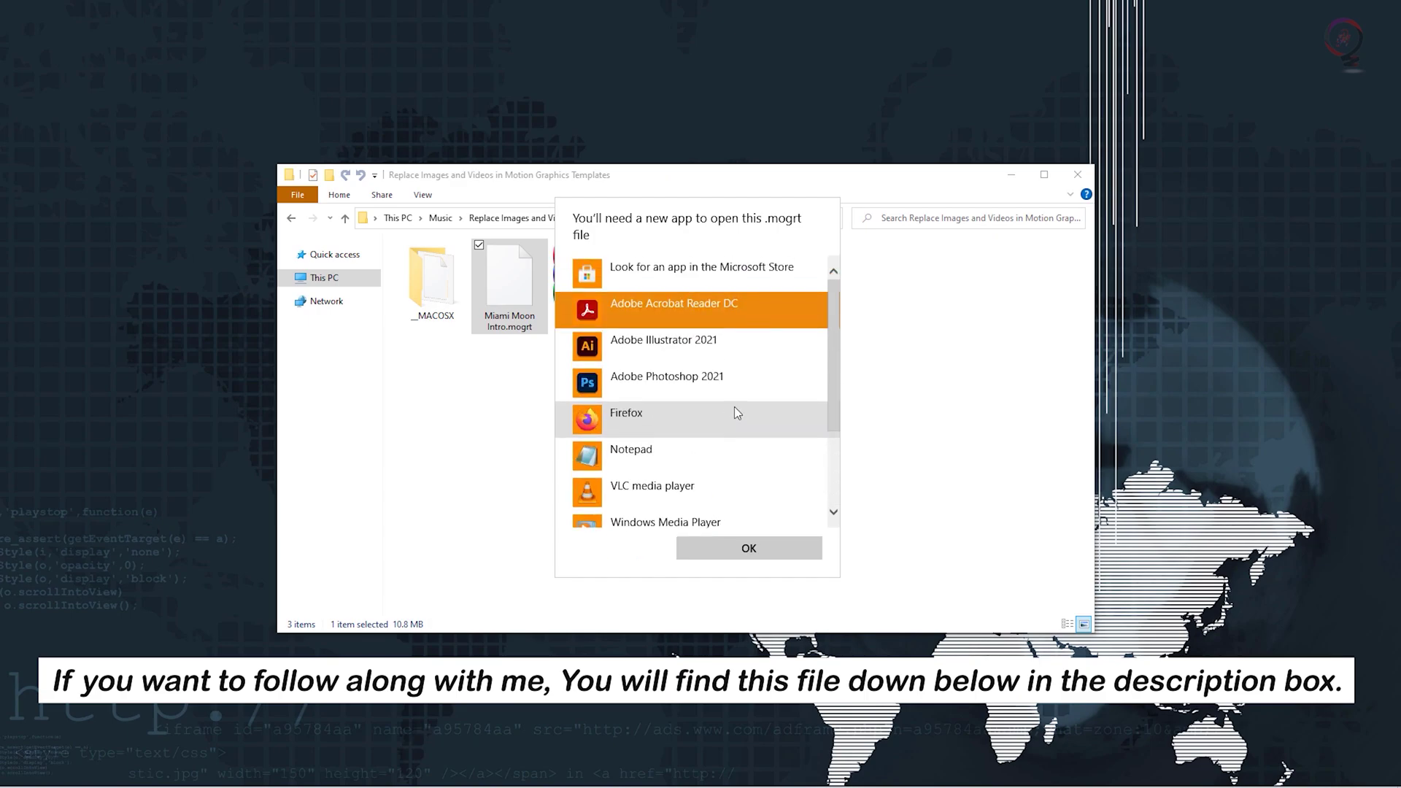
scroll(734, 406, "down", 3)
left_click(711, 506)
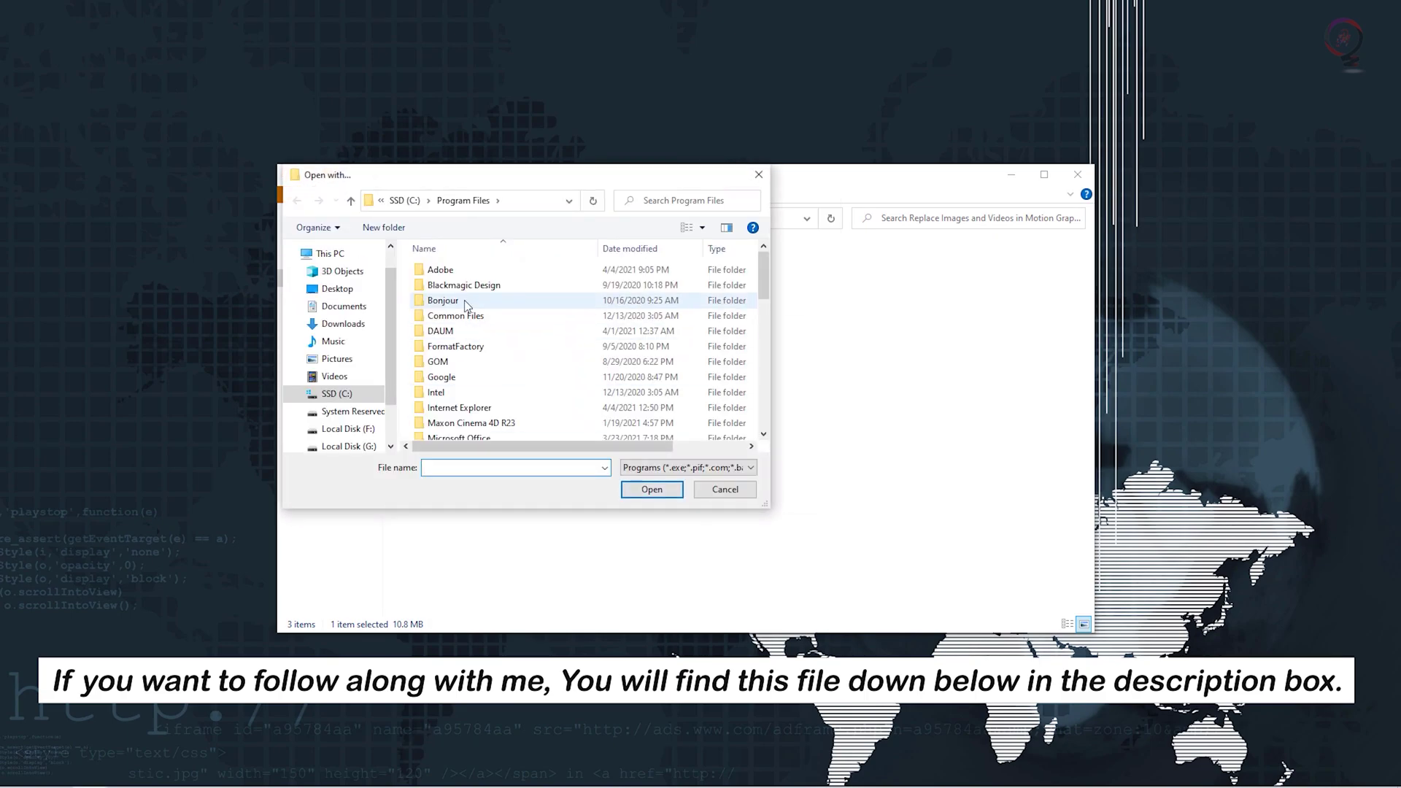
double_click(441, 270)
double_click(467, 270)
left_click(471, 284)
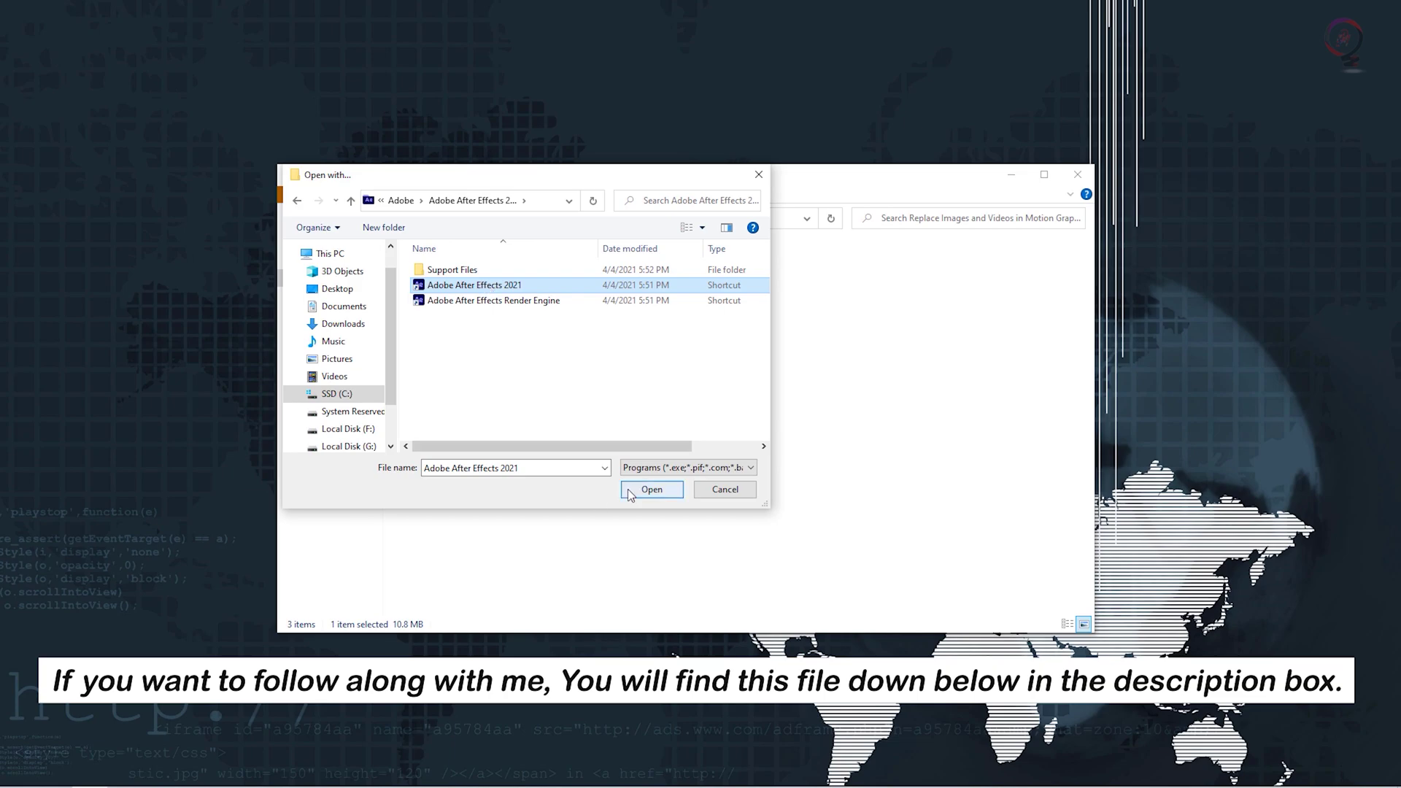
left_click(652, 489)
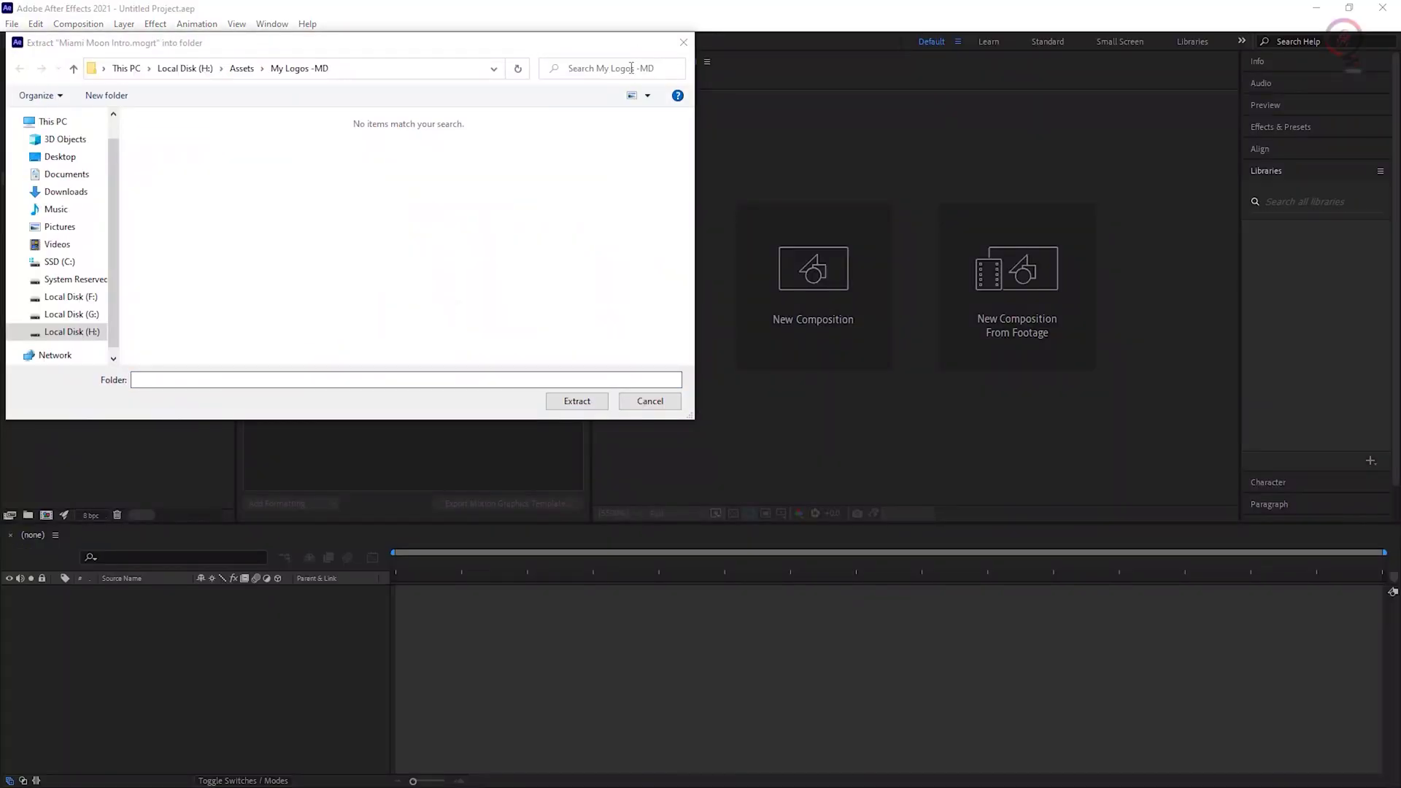
Step: Extract the template into the Replace Images and Videos in Motion Graphics Templates folder inside Music
left_click(58, 209)
left_click(332, 137)
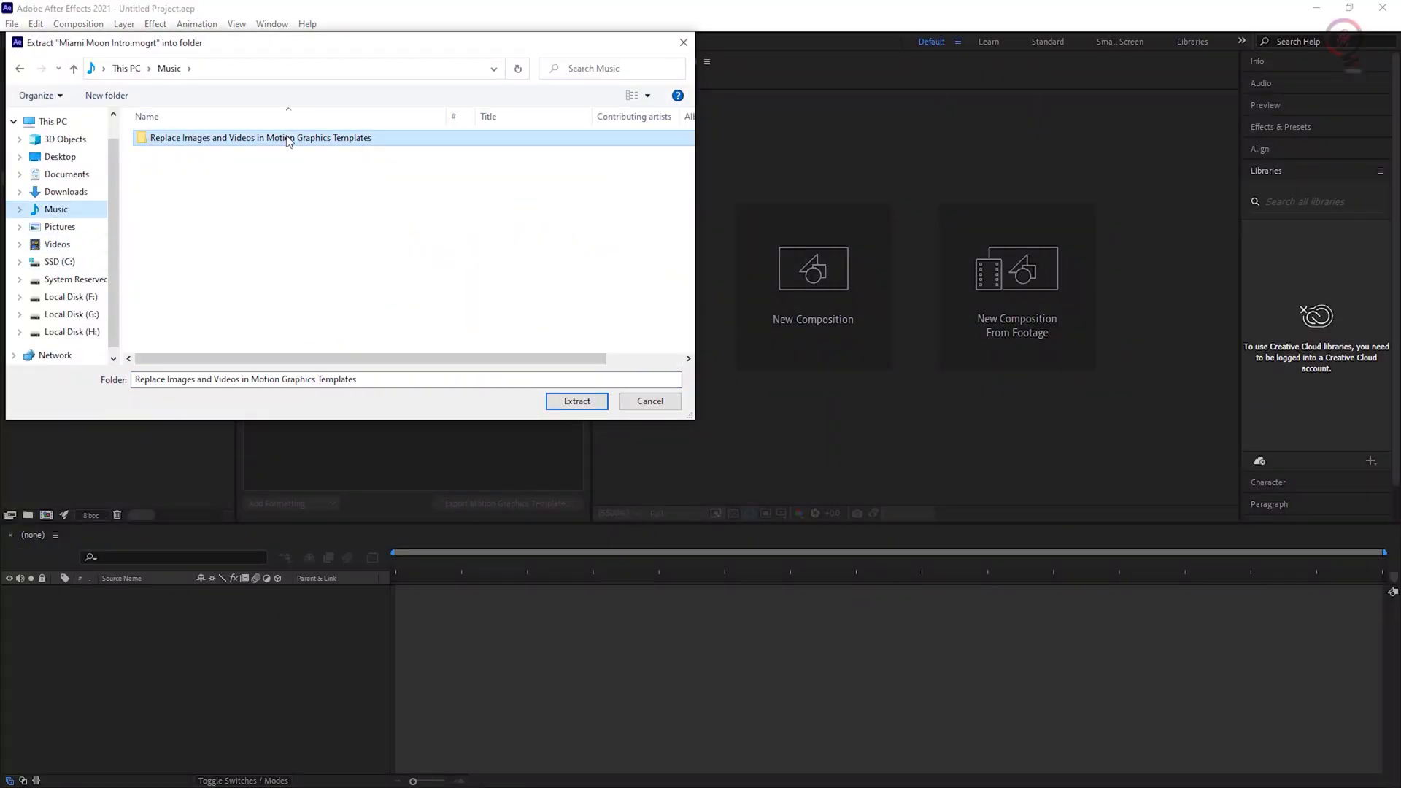
double_click(332, 137)
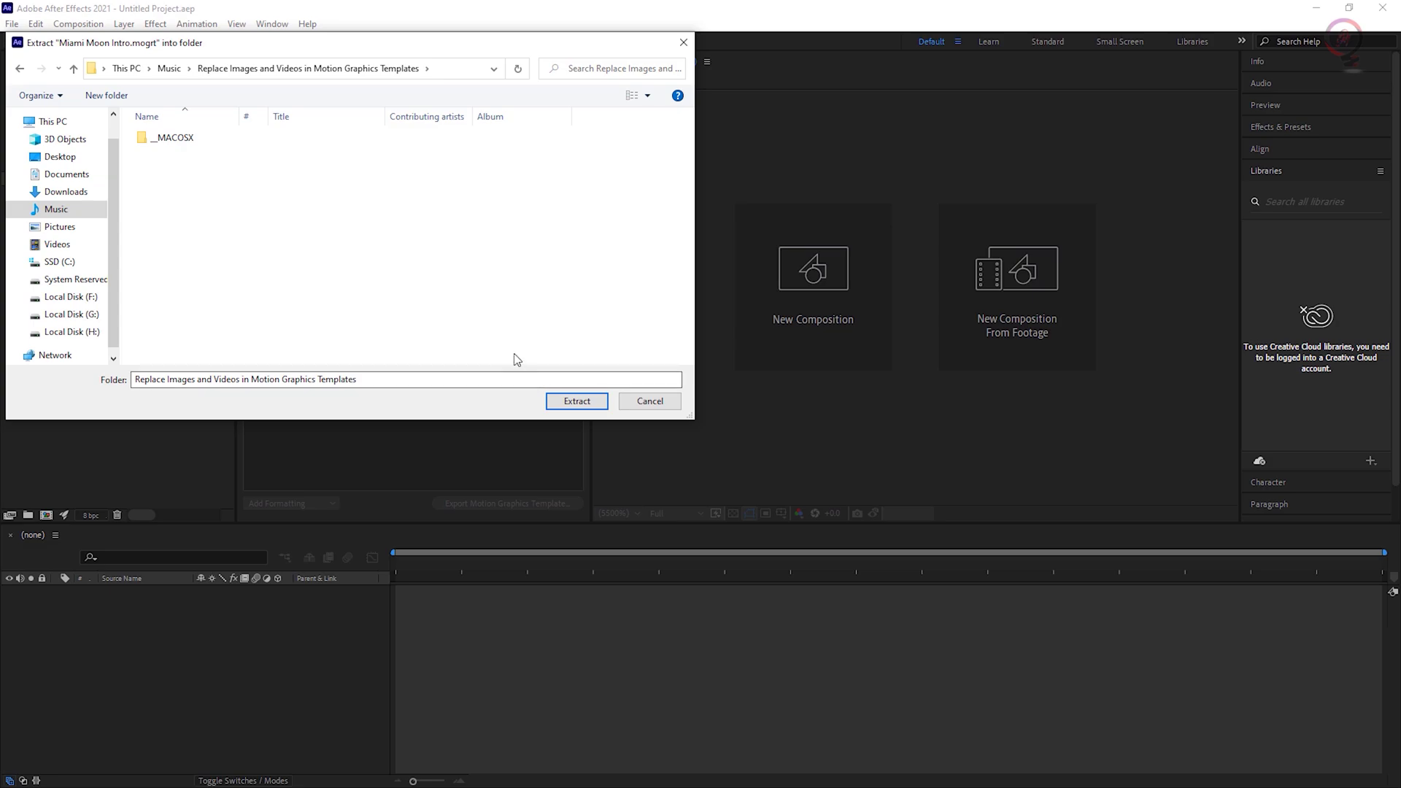
left_click(583, 404)
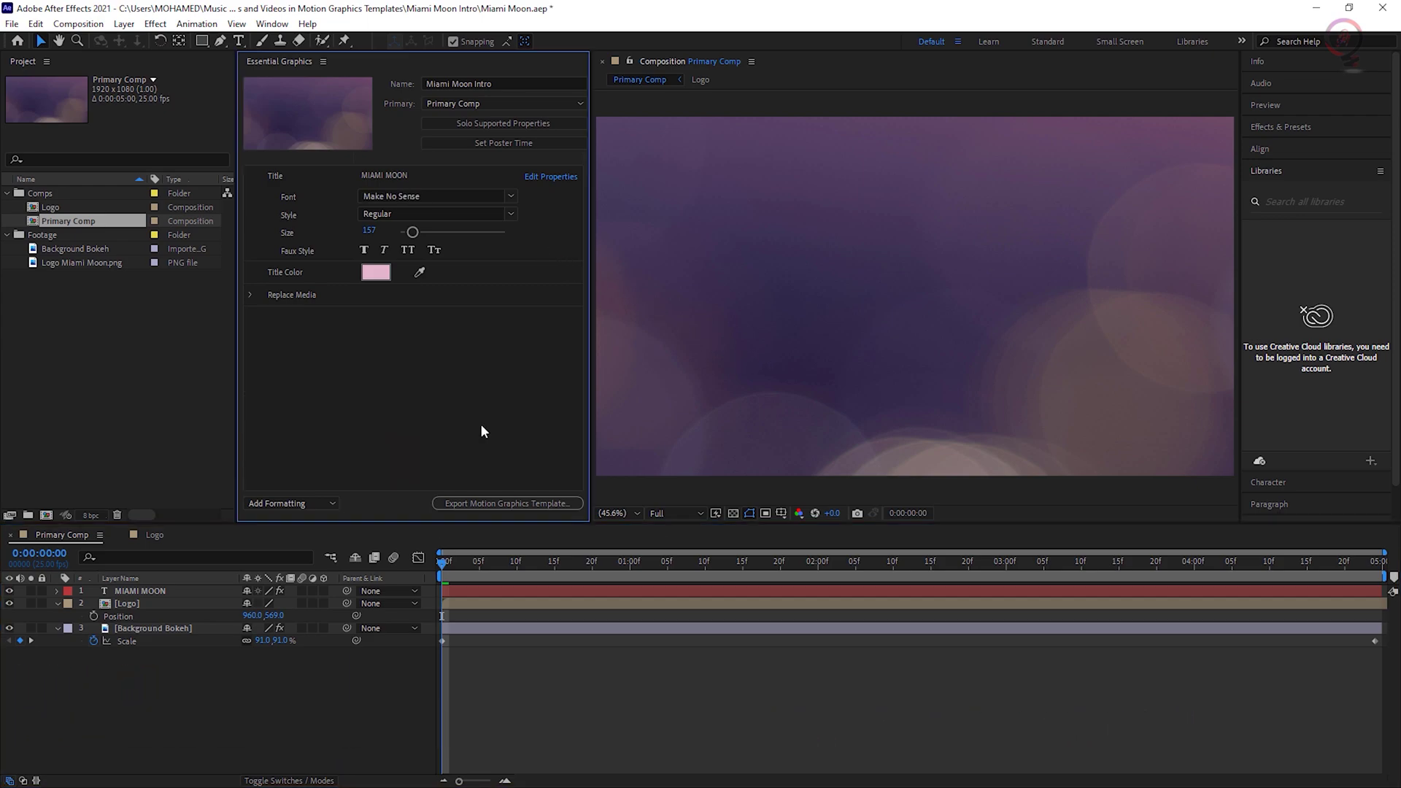
Step: Add the Logo and Background Bokeh layers to the Essential Graphics controls as replaceable media and preview Primary Comp
left_click_drag(221, 668, 358, 395)
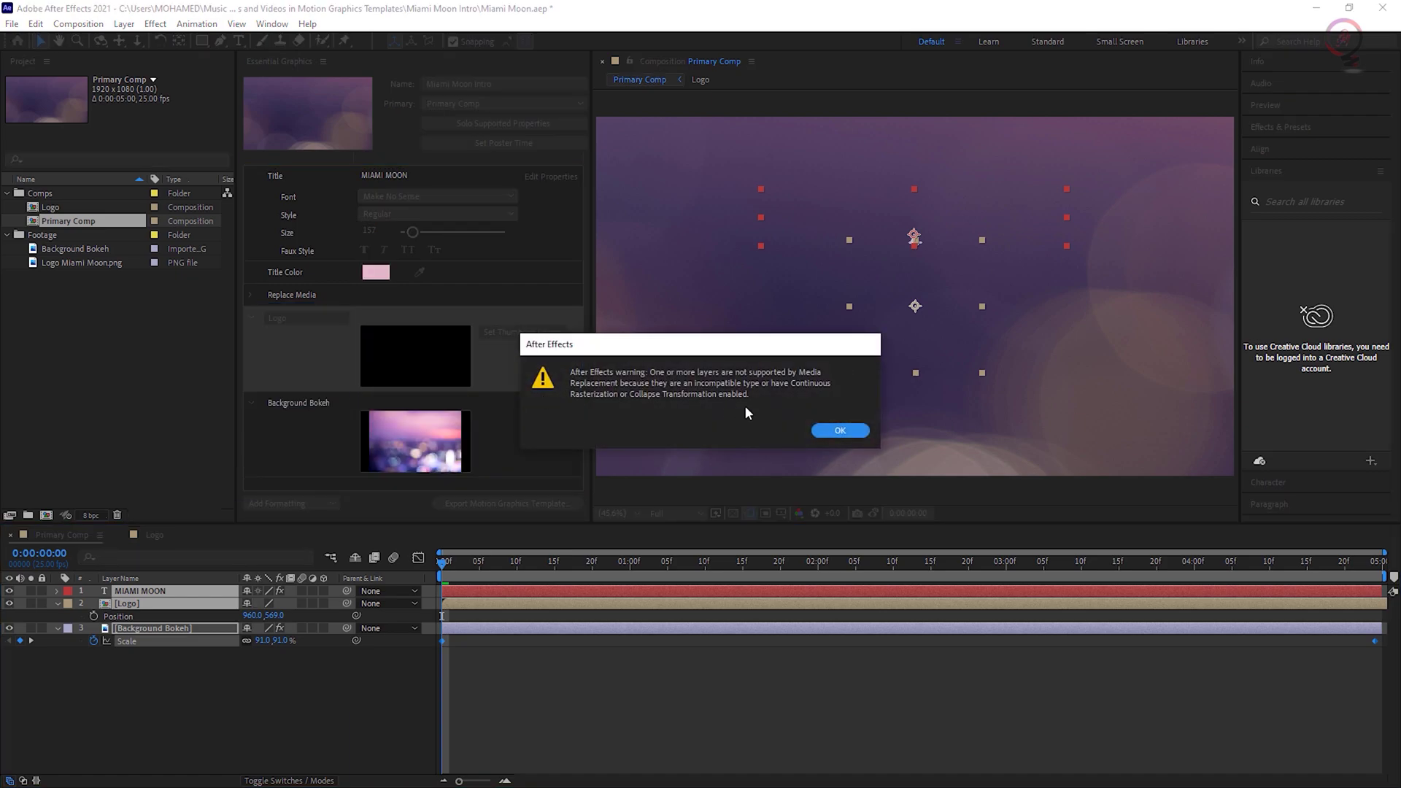
left_click(841, 430)
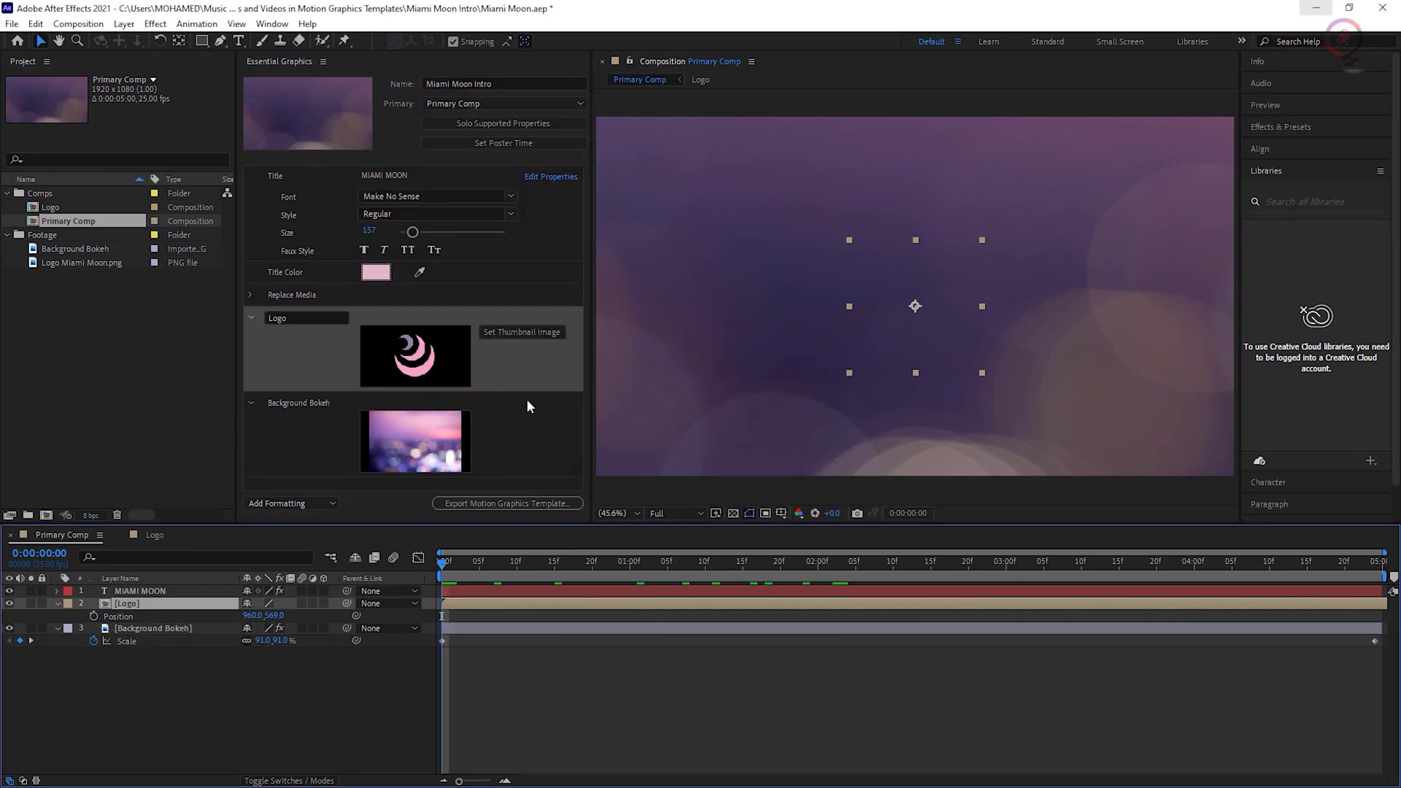
key("space")
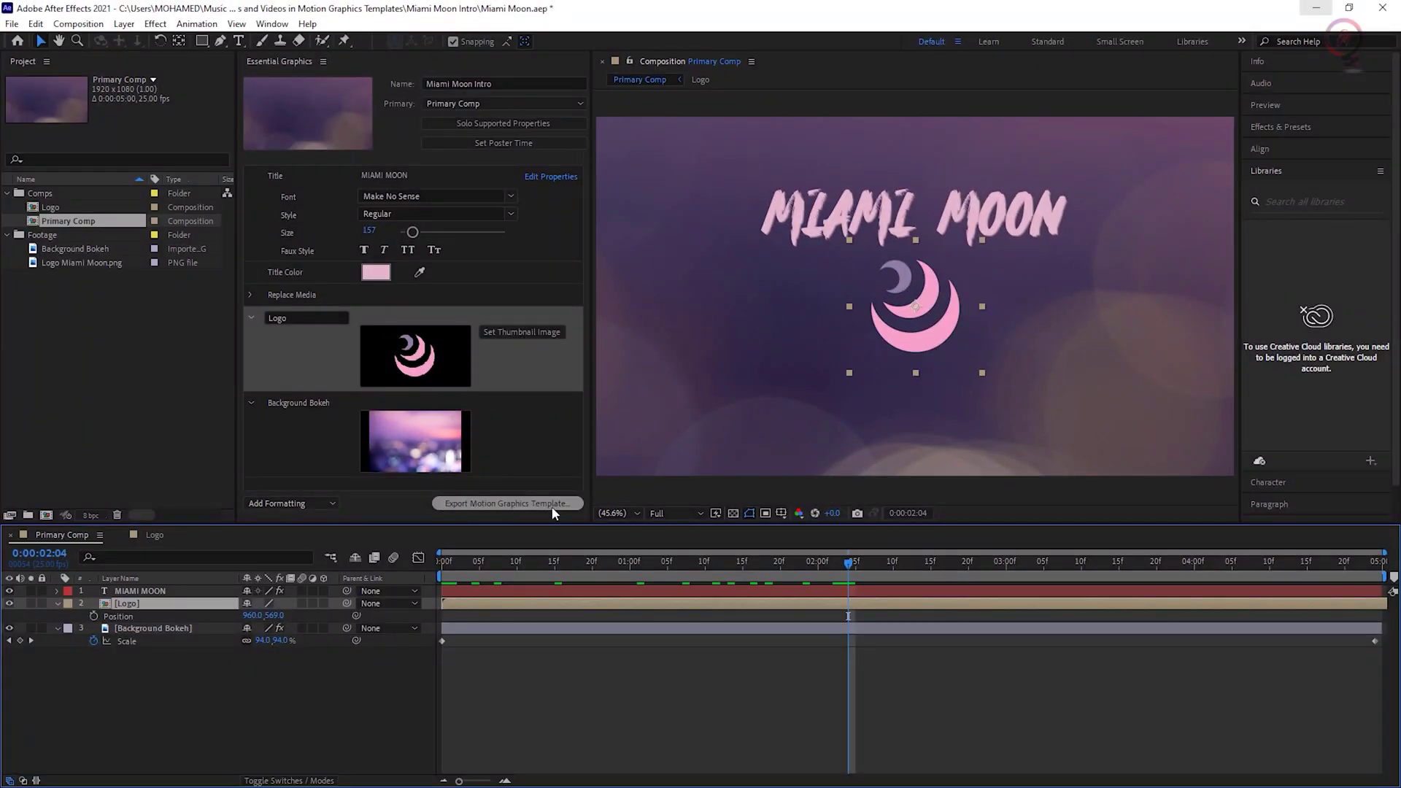
Step: Start exporting the Motion Graphics template, saving the project first, and set the destination to Local Drive
left_click(547, 505)
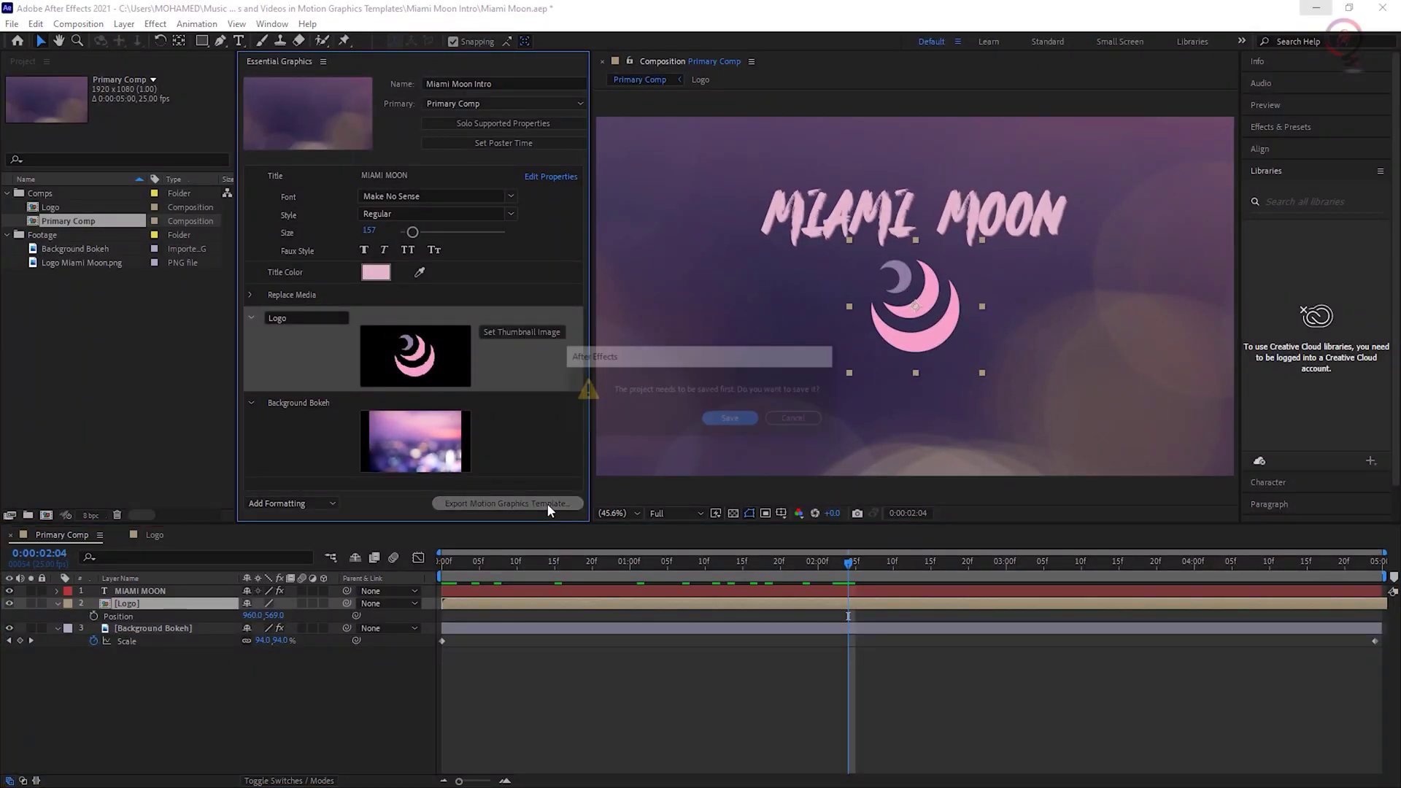
left_click(732, 421)
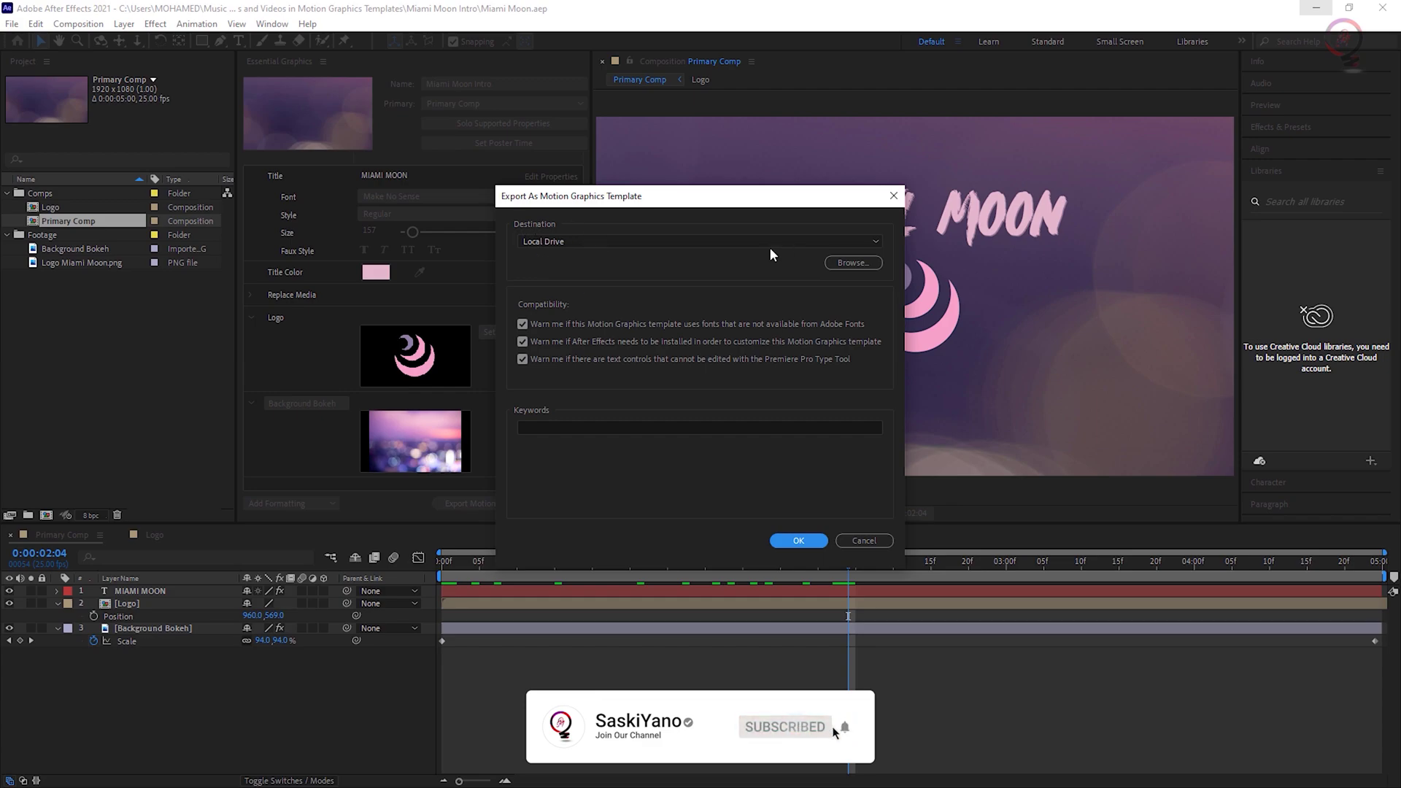
left_click(770, 246)
left_click(534, 272)
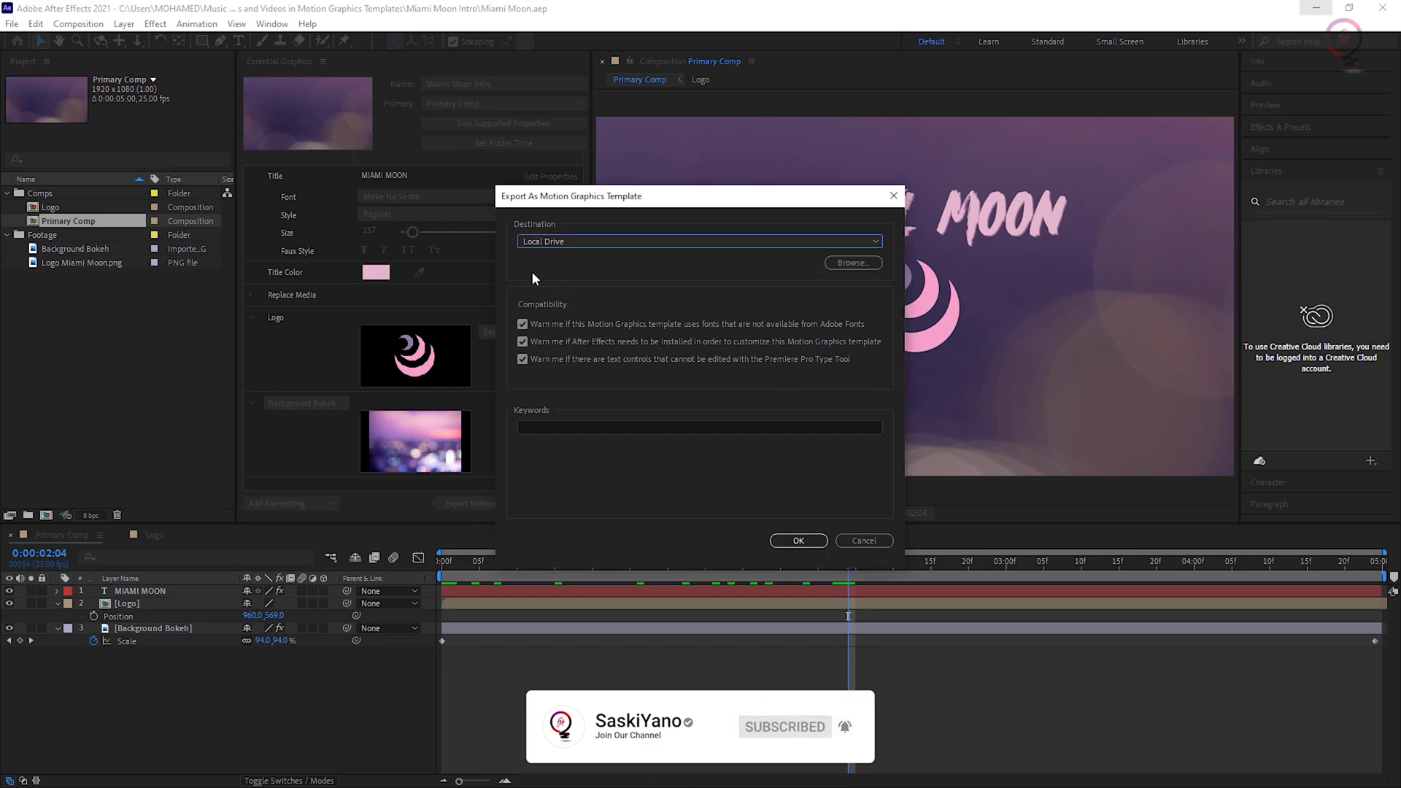
Step: Create a new folder named Template in the Replace Images and Videos in Motion Graphics Templates folder for the export
left_click(867, 262)
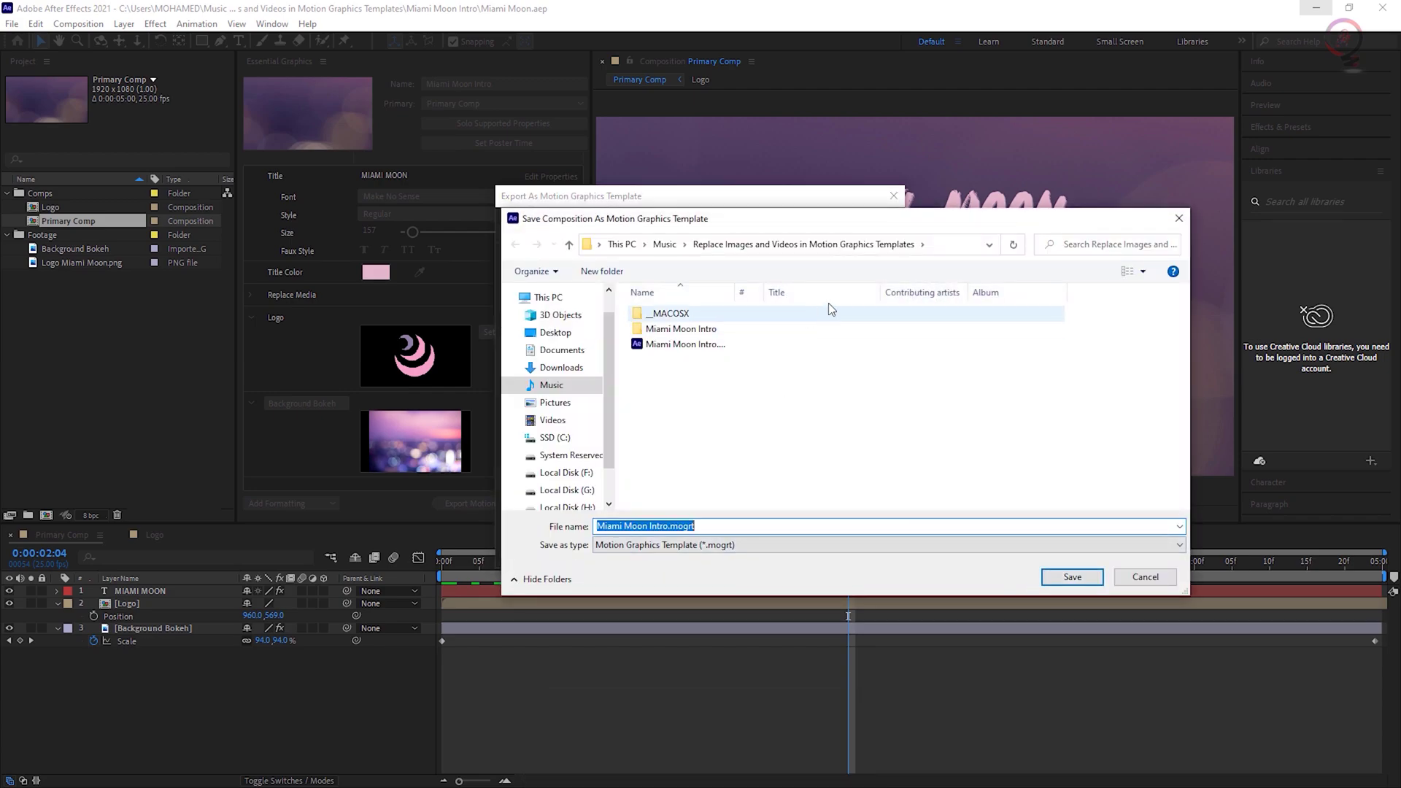
left_click(791, 242)
left_click(733, 426)
right_click(733, 426)
mouse_move(774, 569)
left_click(905, 576)
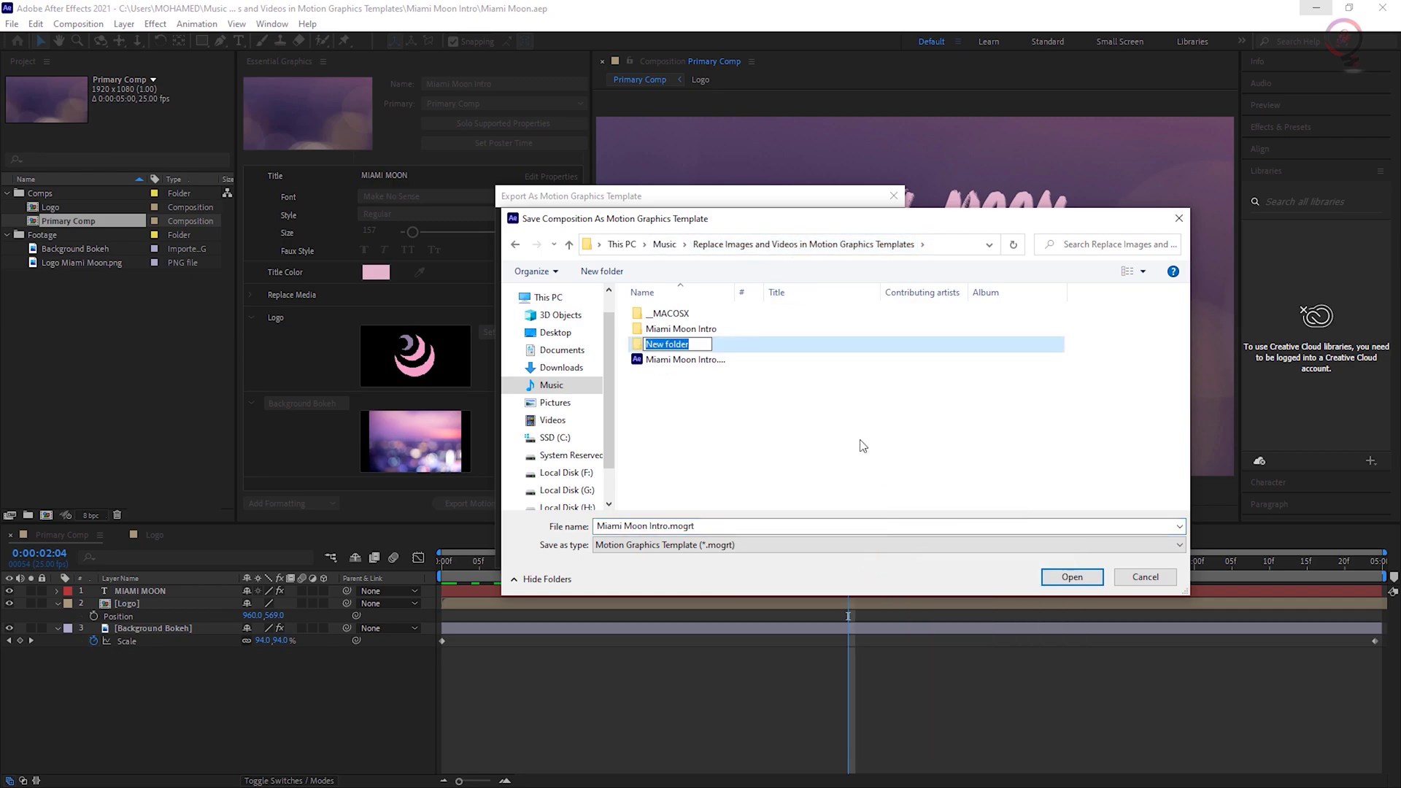
type("Templat")
key("Return")
Step: Export Miami Moon Intro.mogrt into the Template folder, continuing despite the unsynced font
key("Return")
left_click(1070, 576)
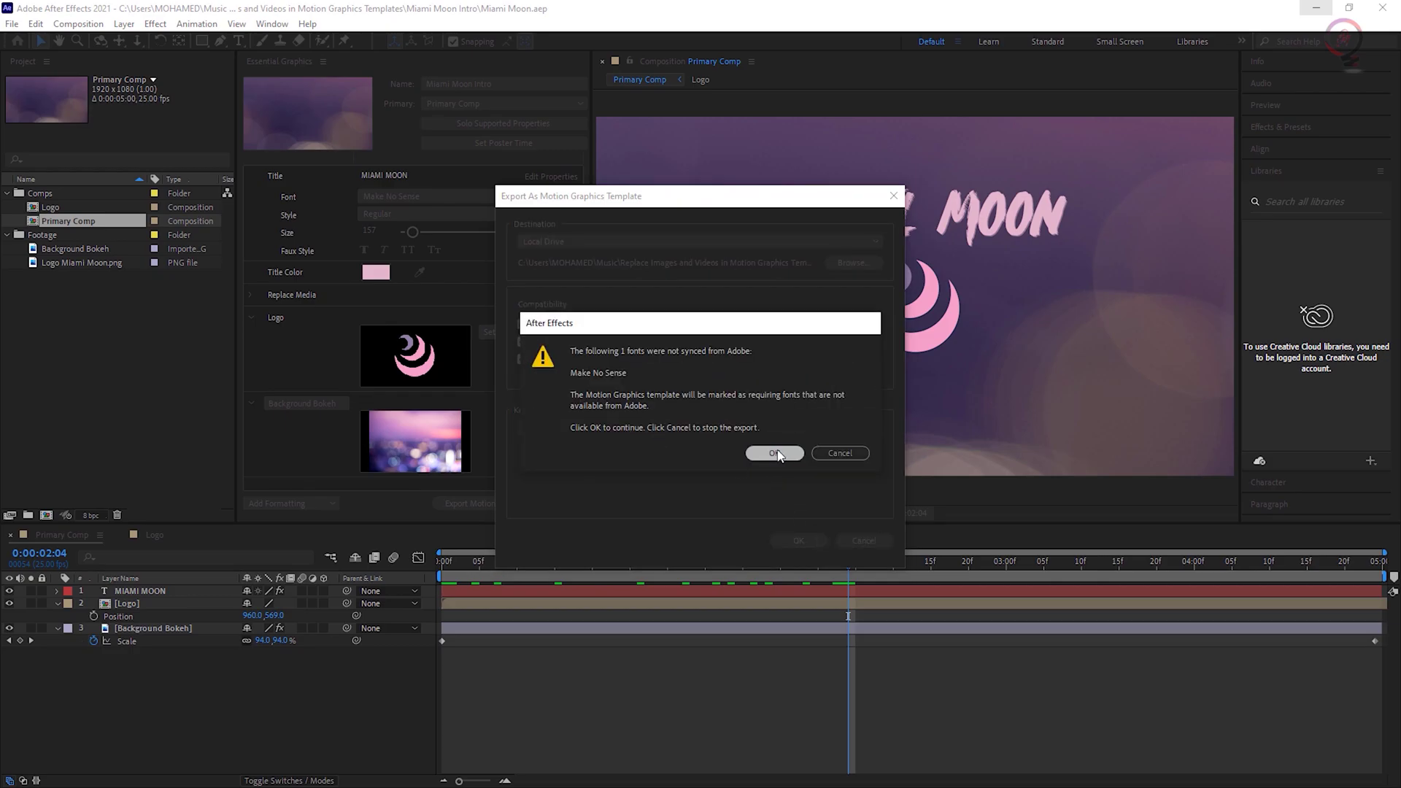
left_click(777, 453)
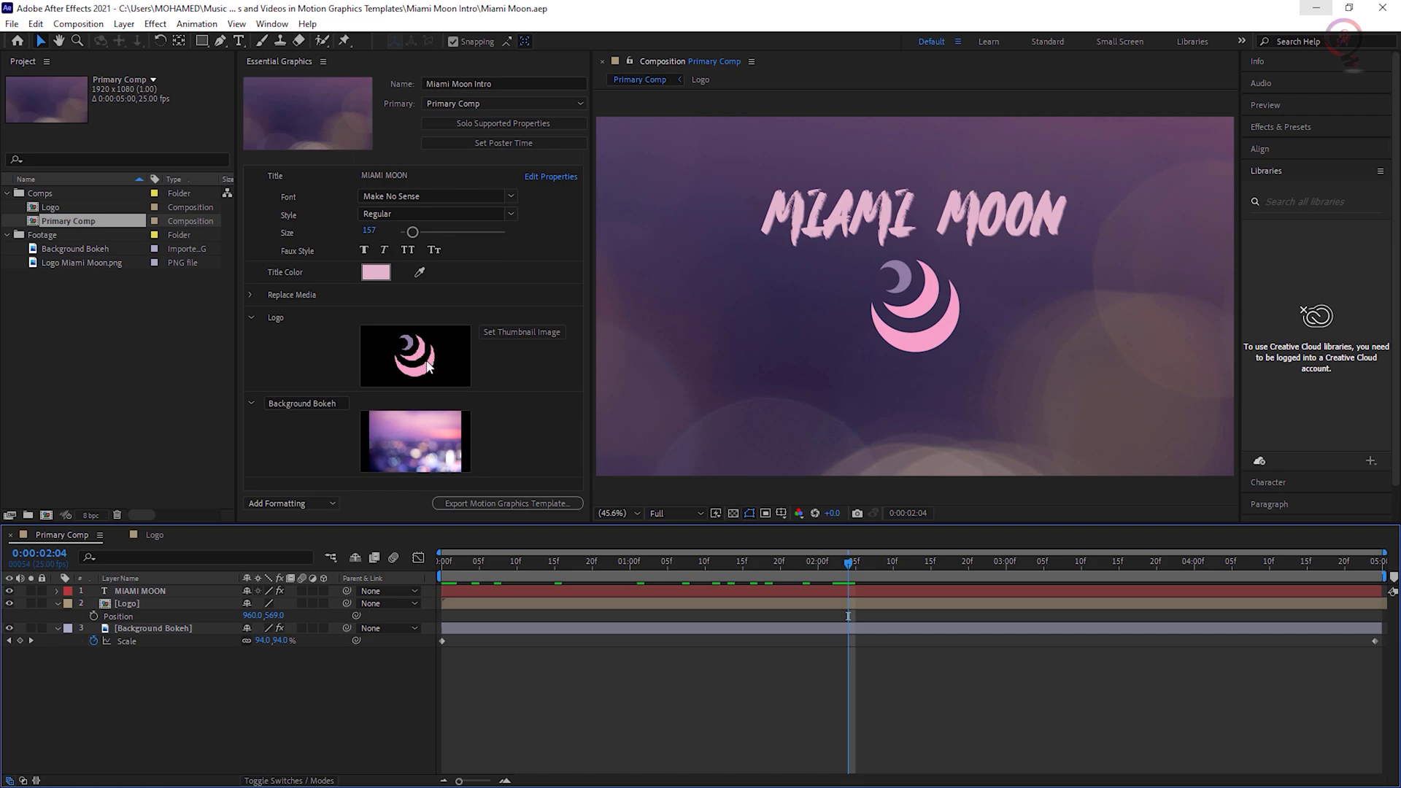
Step: Check the Logo media's replacement options and try to add the Logo layer to the Essential Graphics controls again
right_click(403, 355)
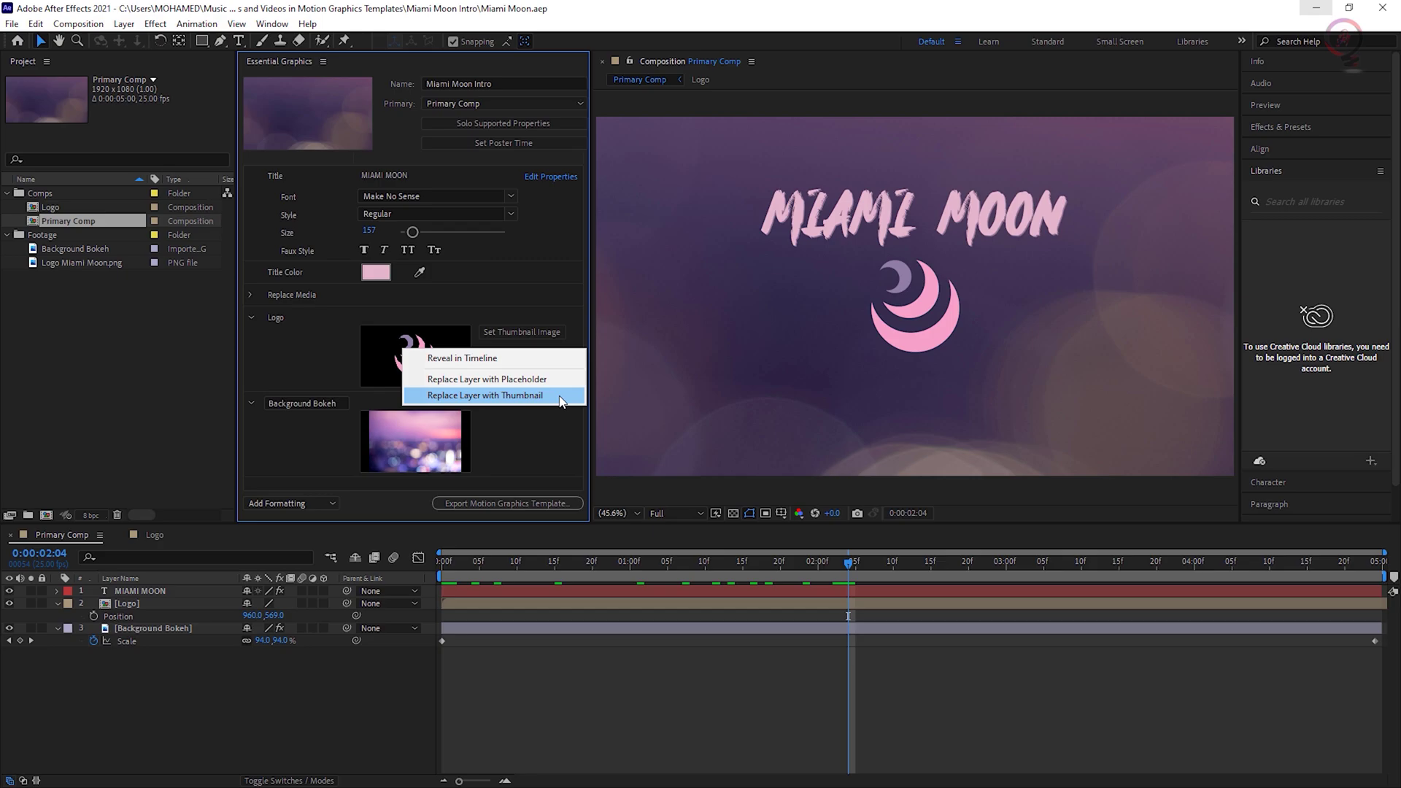
left_click(299, 739)
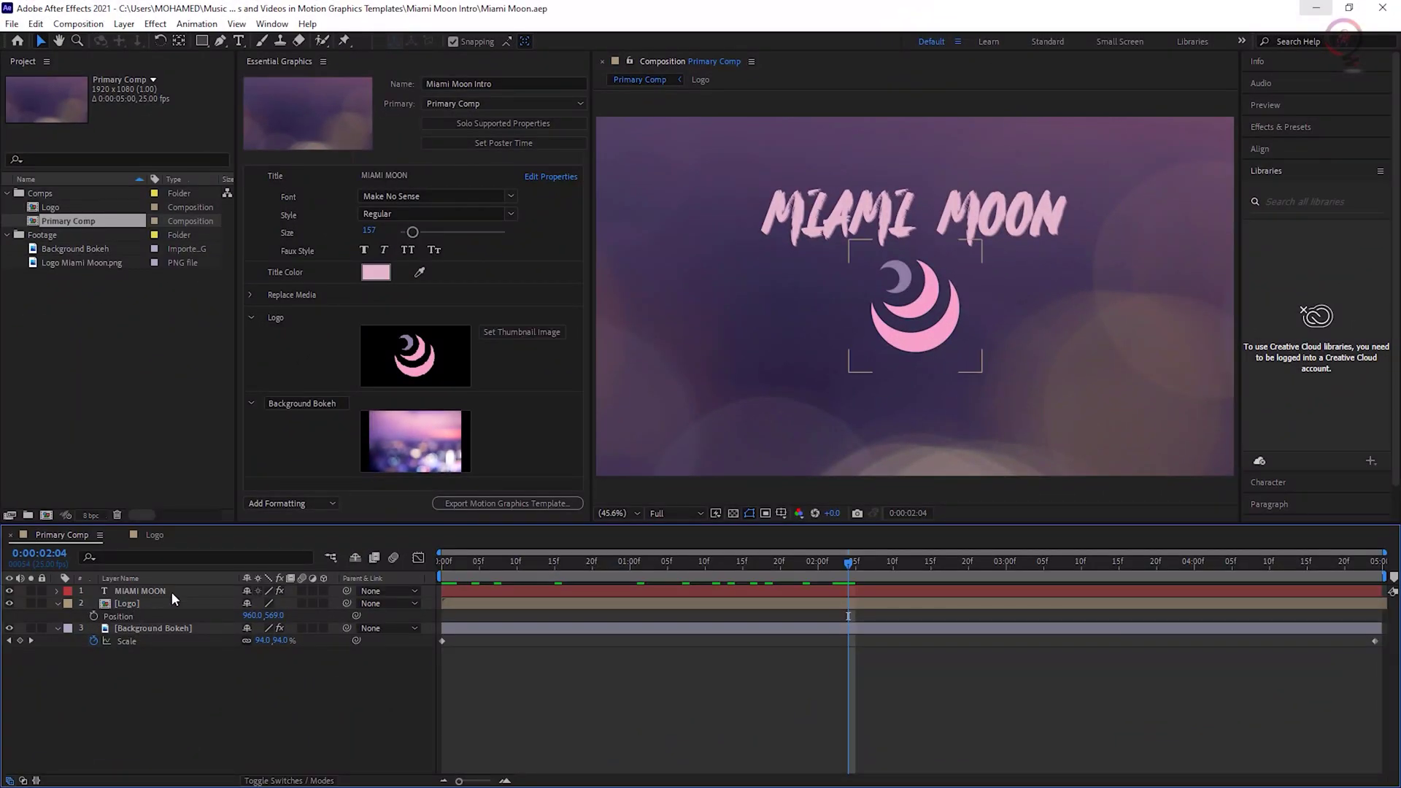
left_click_drag(132, 608, 413, 351)
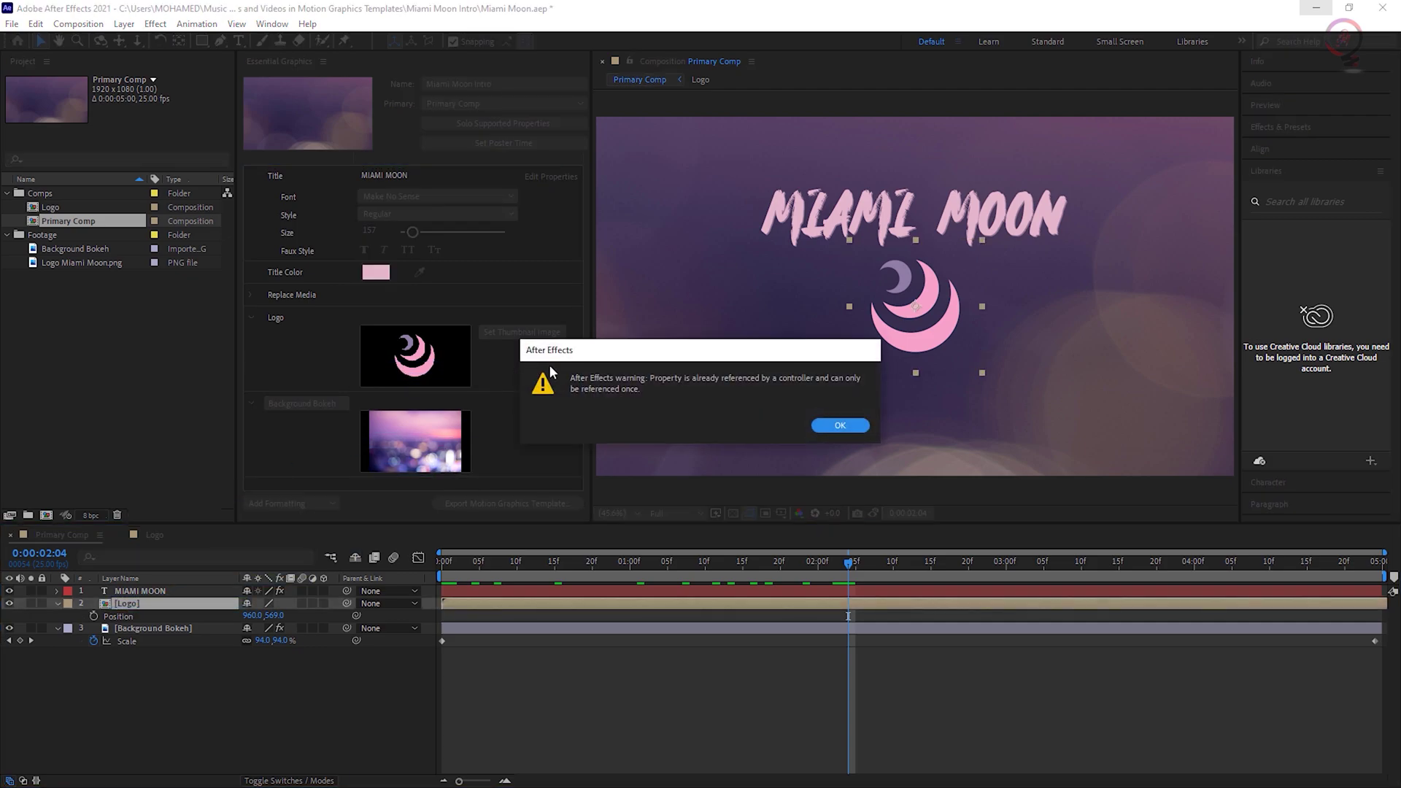
left_click(840, 426)
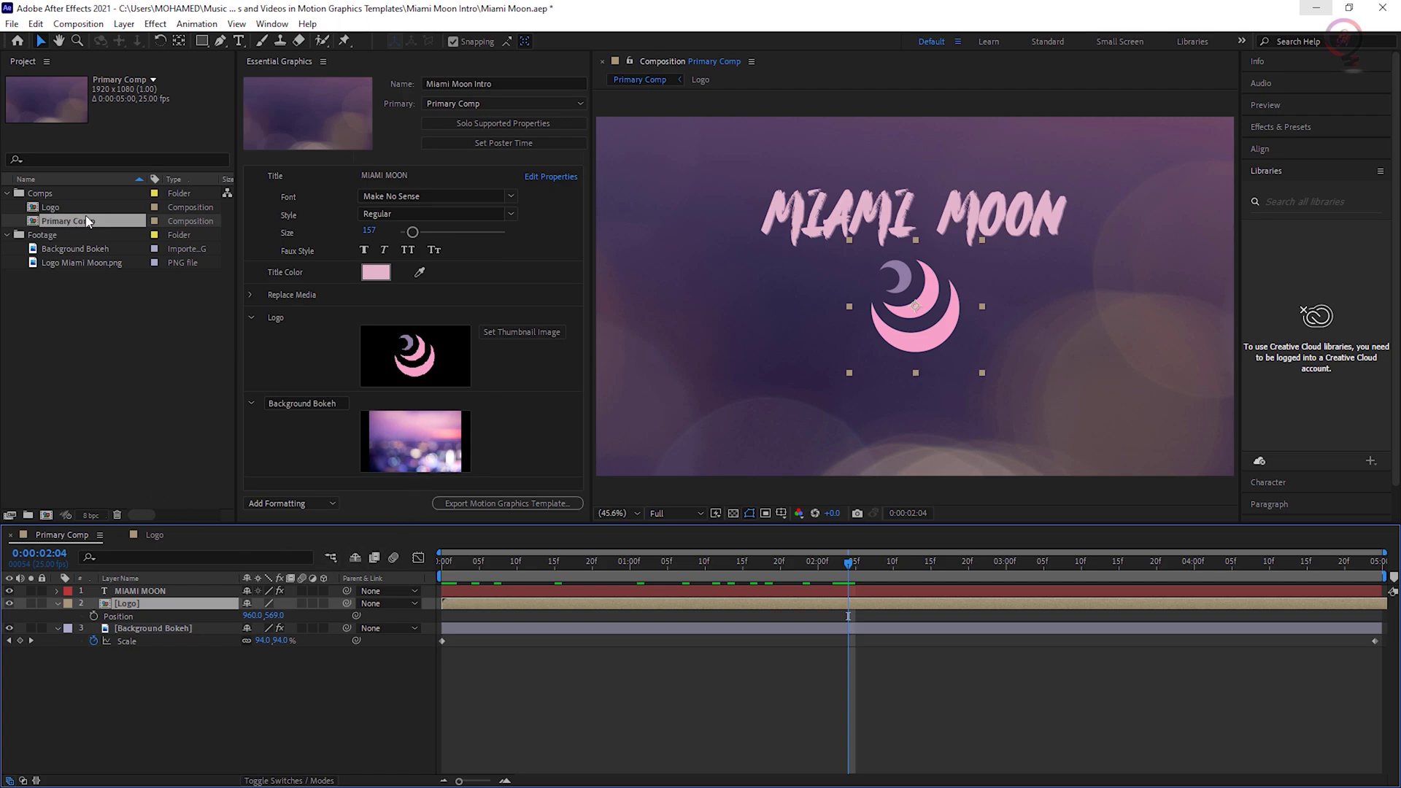
Step: Create a new 1280 x 720 composition named Secondary at 24 frames per second with a 15-second duration
left_click(46, 515)
type("Secondary")
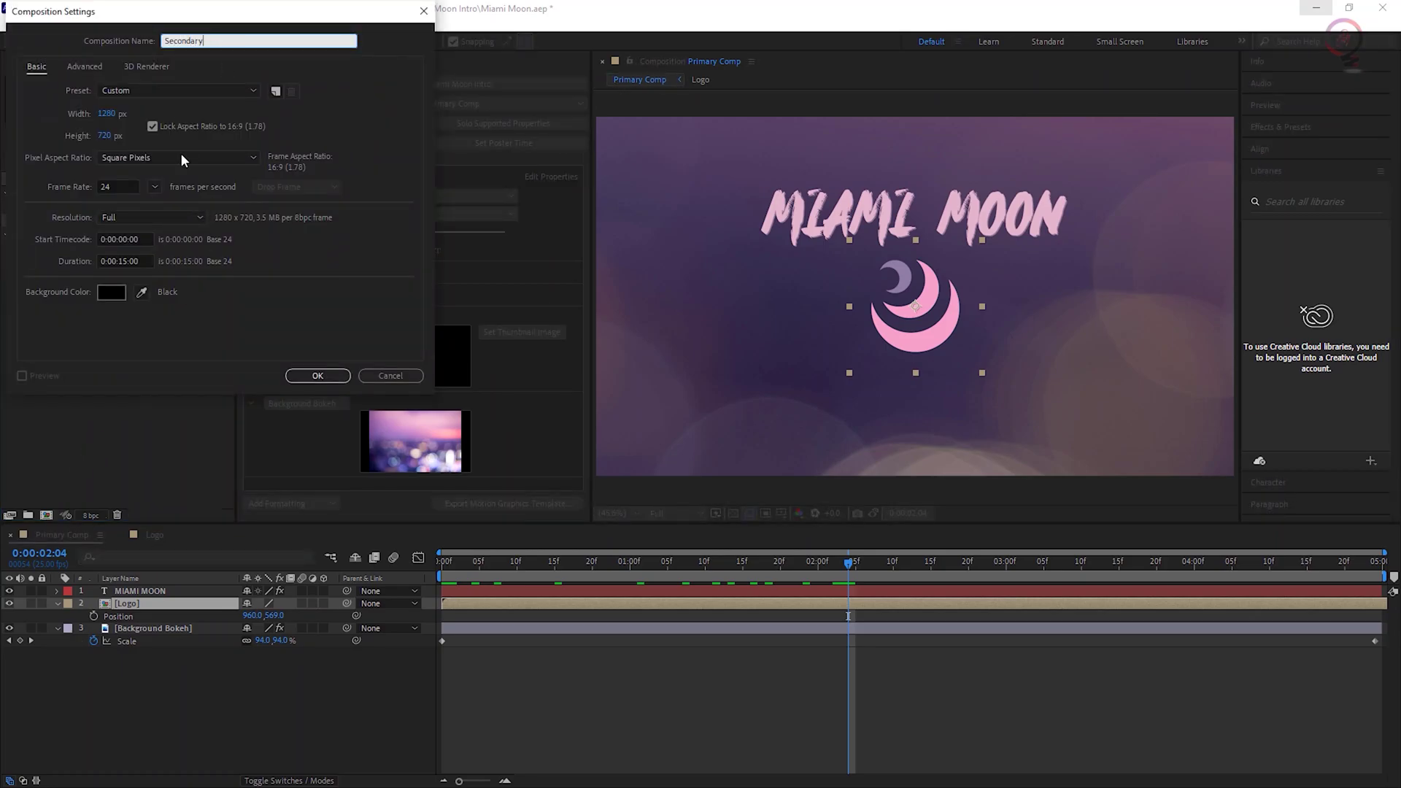
left_click(318, 376)
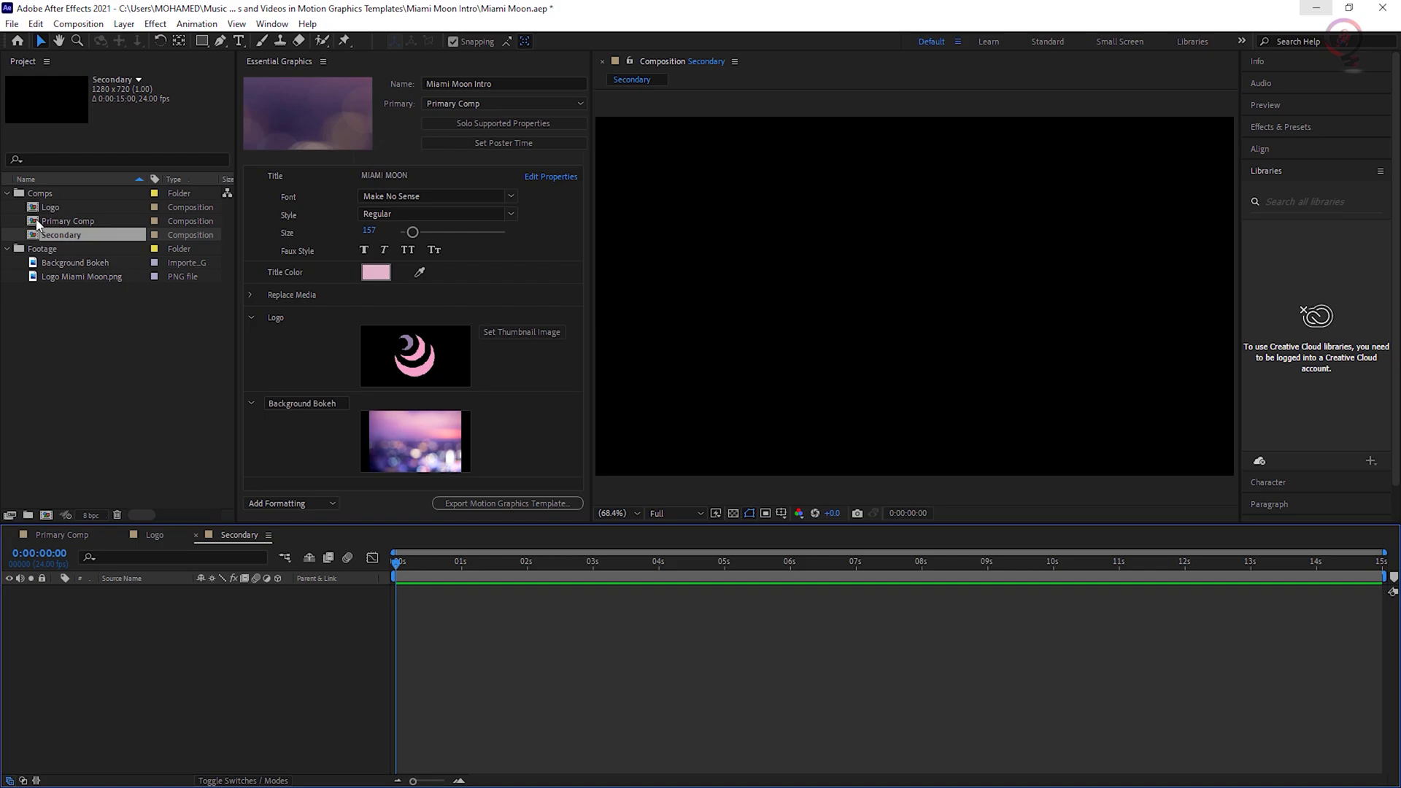
Step: Nest Primary Comp in the Secondary composition and expand the nested layer's Essential Properties
left_click_drag(34, 223, 49, 239)
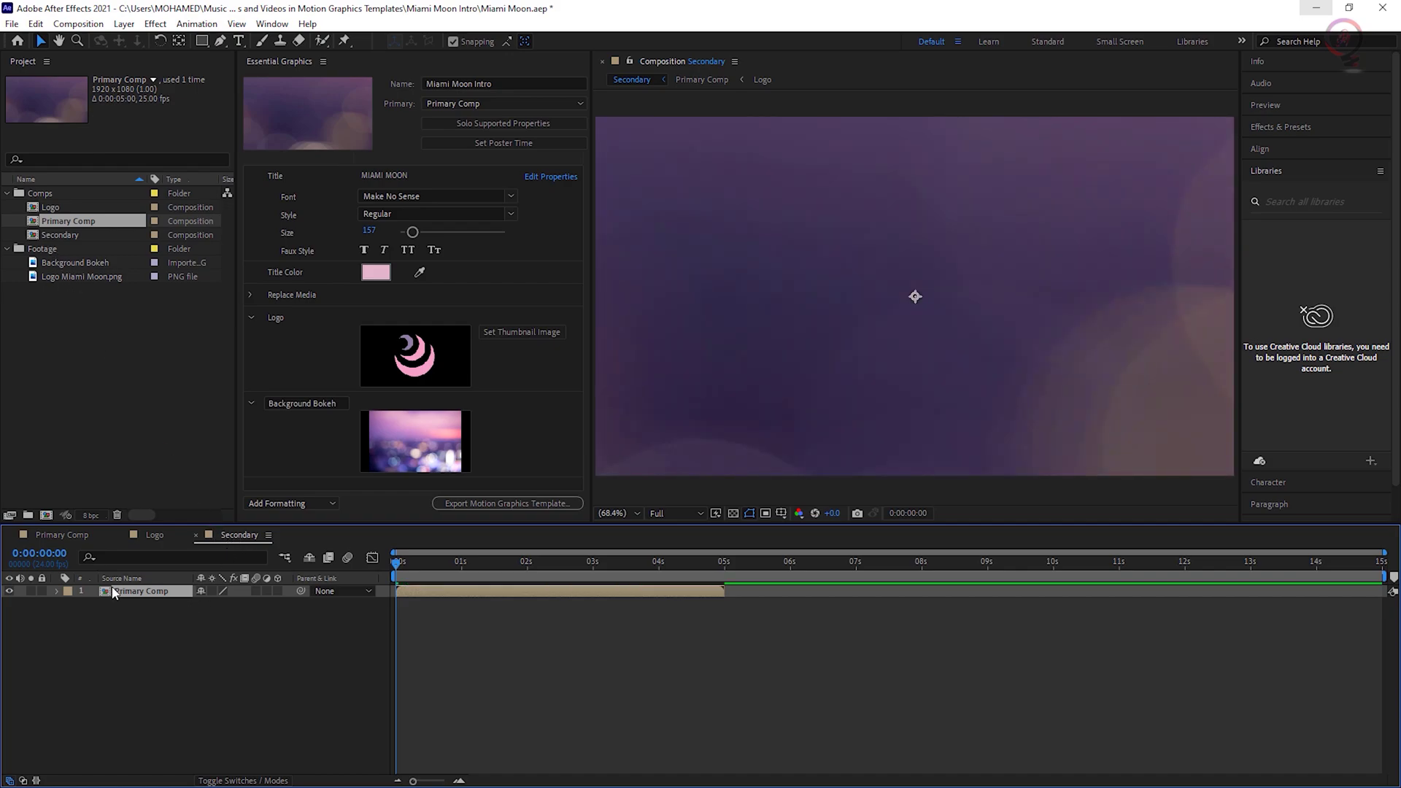
left_click(57, 592)
left_click(70, 616)
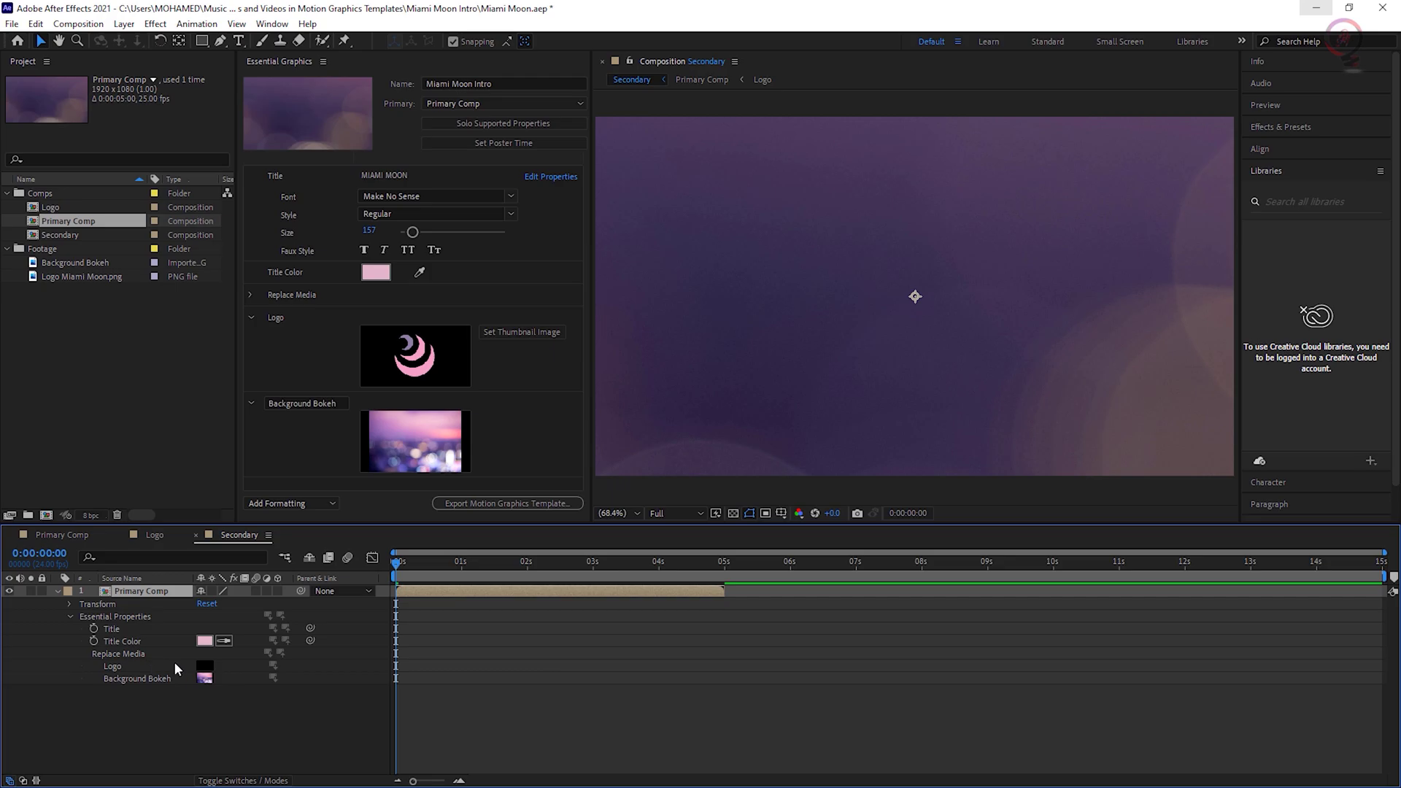
Step: Import final_after.png and use it to replace the Background Bokeh media of the nested Primary Comp
double_click(131, 384)
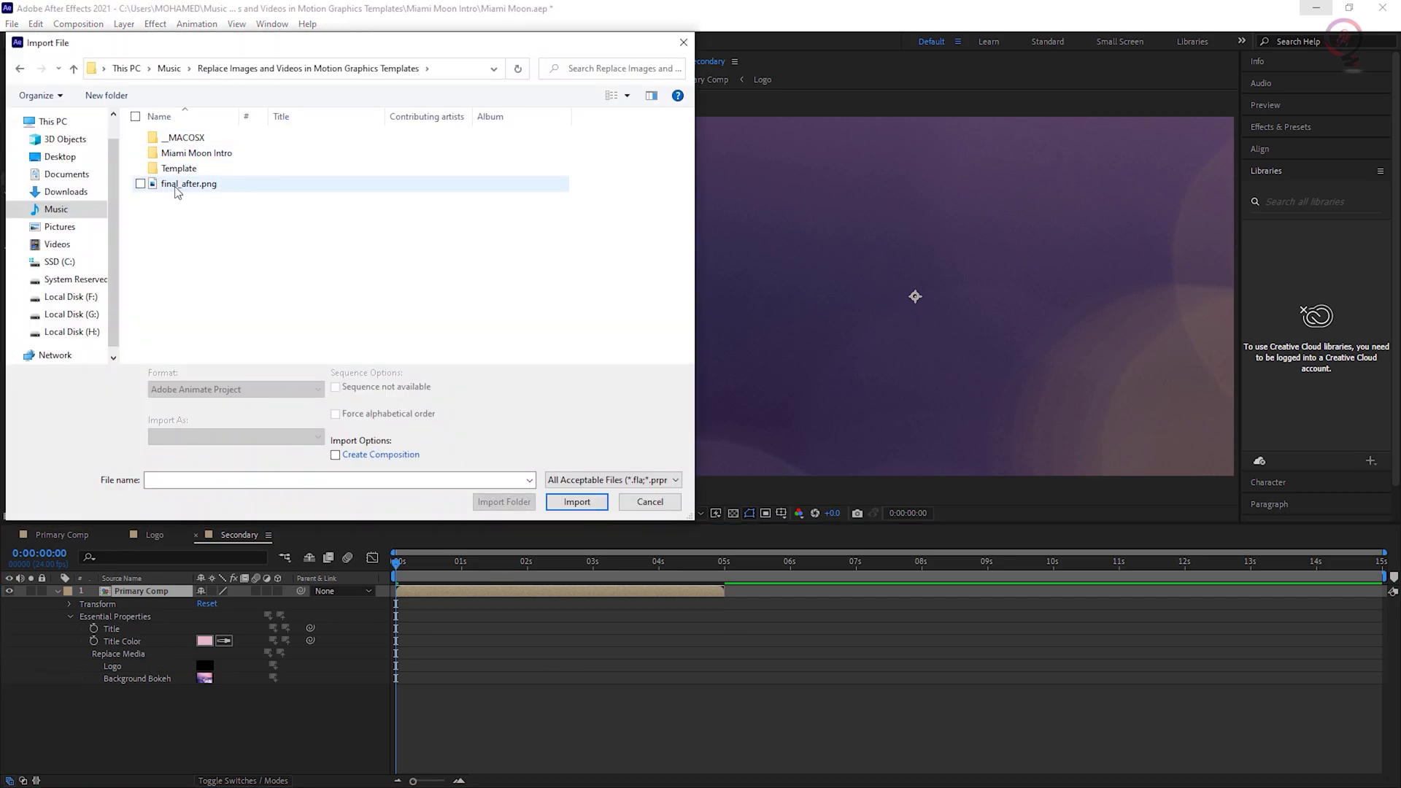
double_click(191, 184)
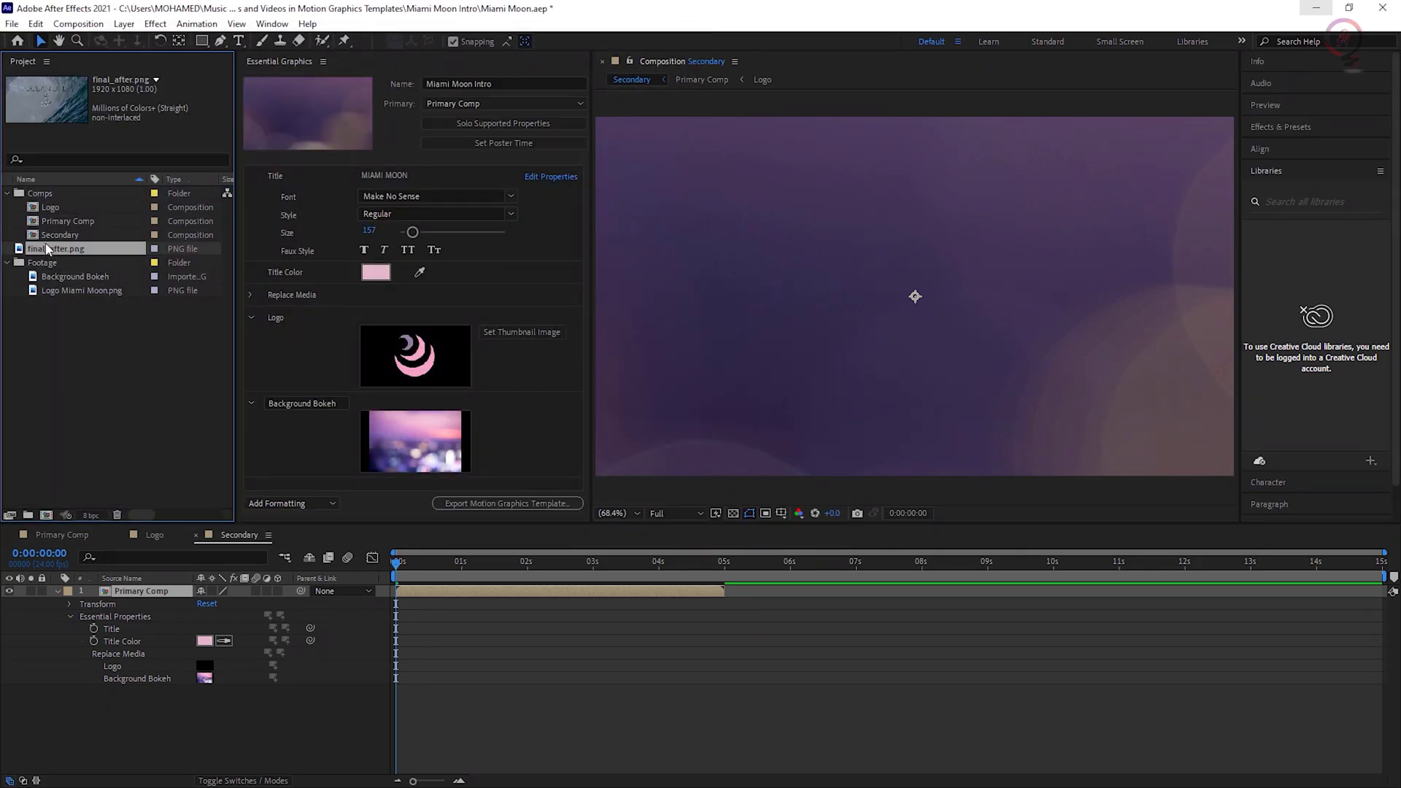
left_click_drag(39, 252, 124, 680)
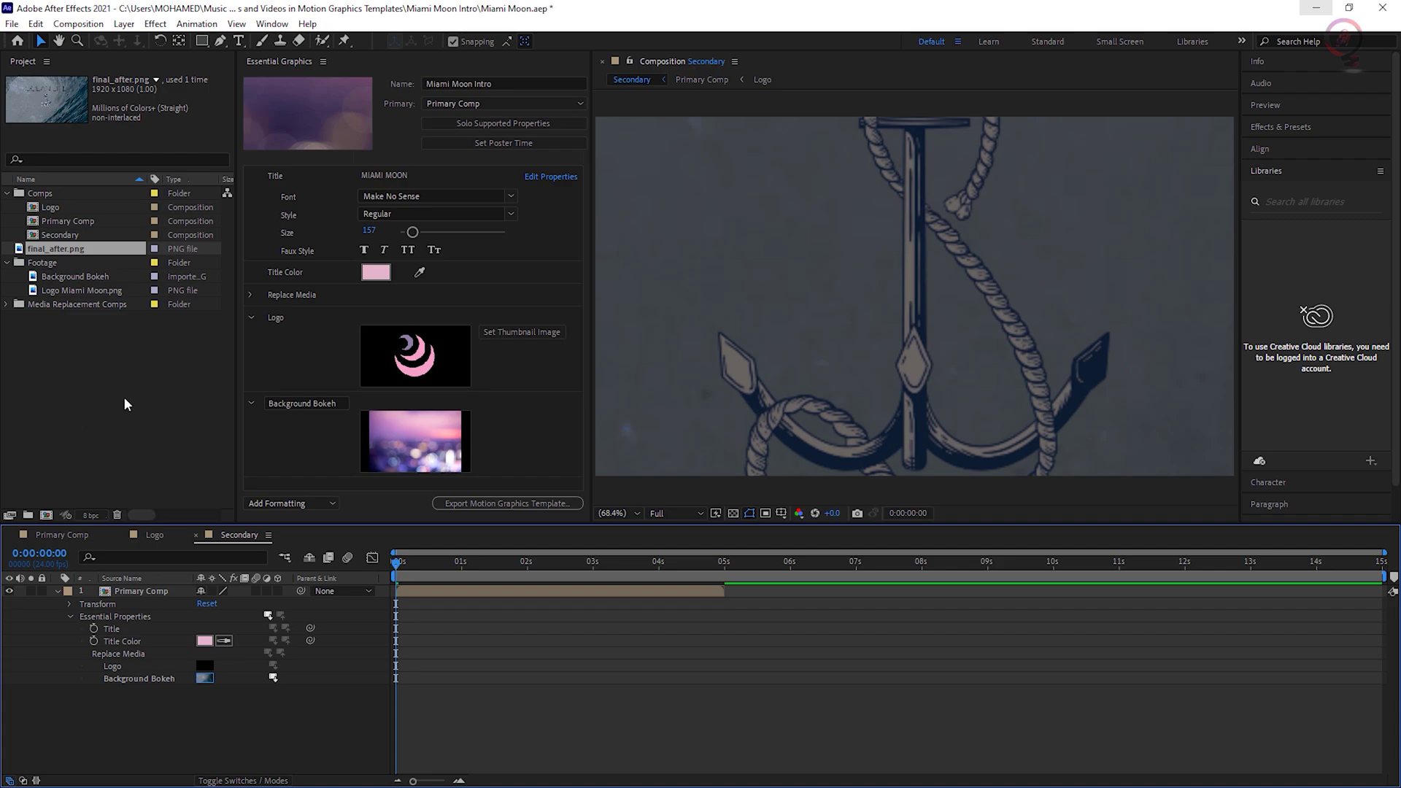
Step: Import the SaskiYano_MY-LOGO_150-x-150.png image and use it to replace the Logo media of the nested Primary Comp
left_click_drag(124, 396, 125, 375)
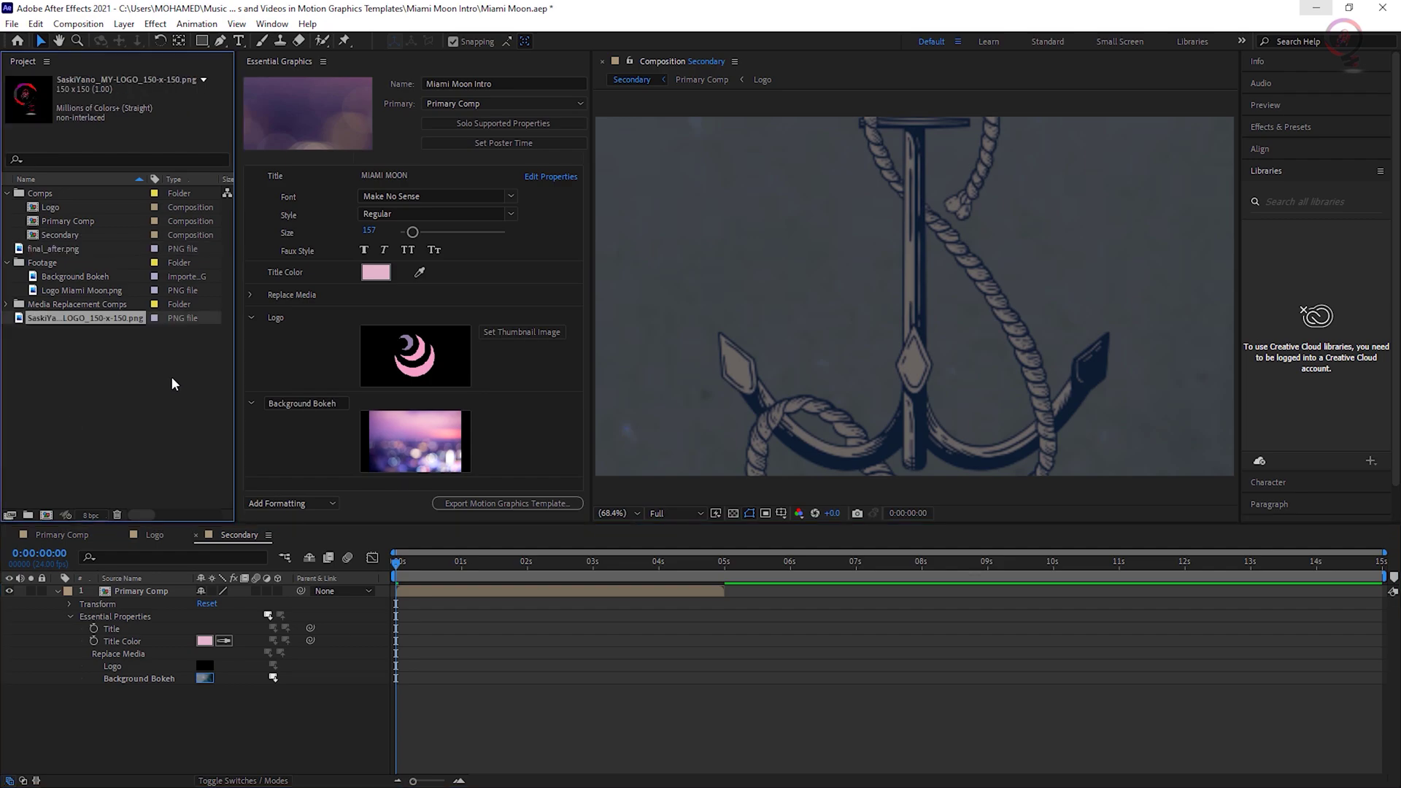
left_click_drag(33, 324, 111, 668)
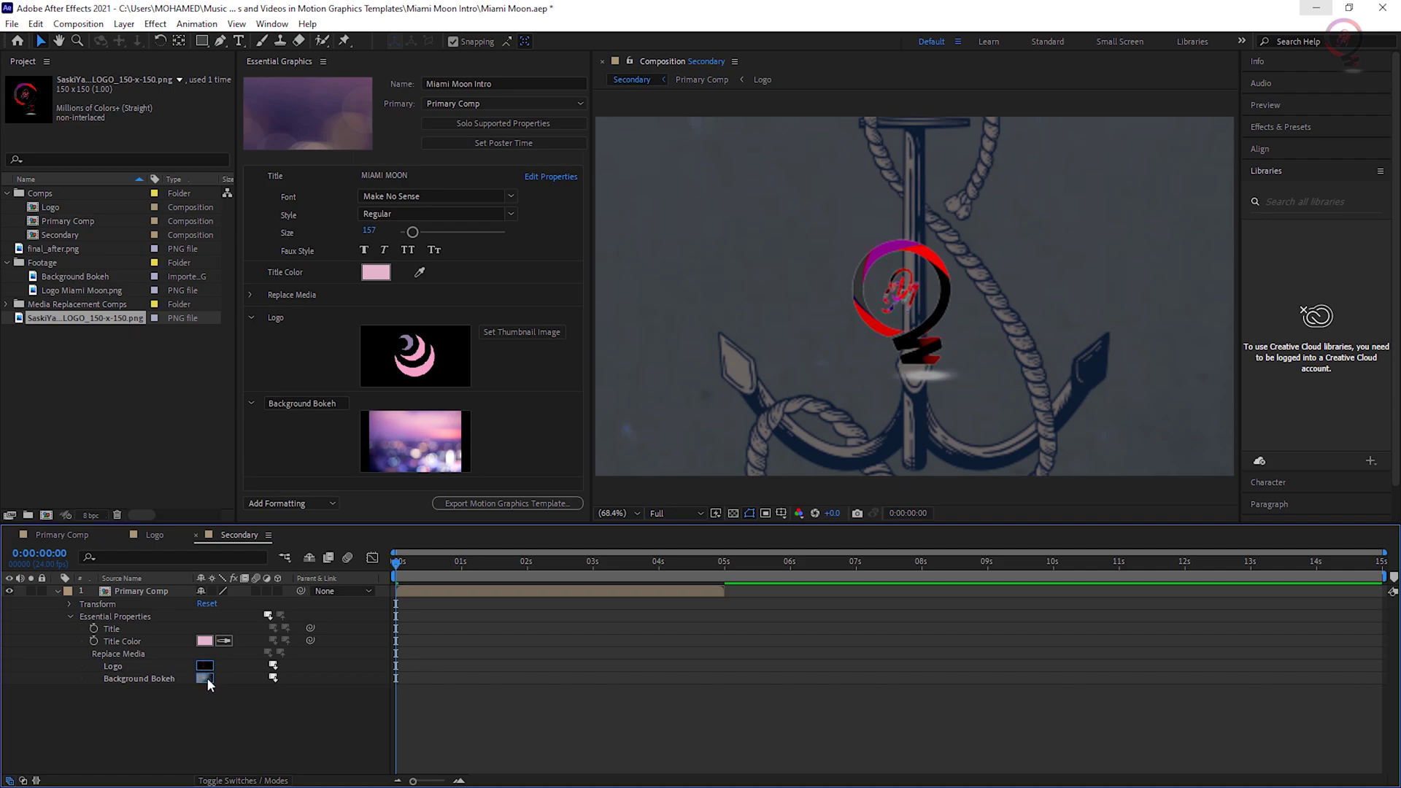
Step: Open the replacement compositions behind the Background Bokeh and Logo properties to inspect them
left_click(146, 679)
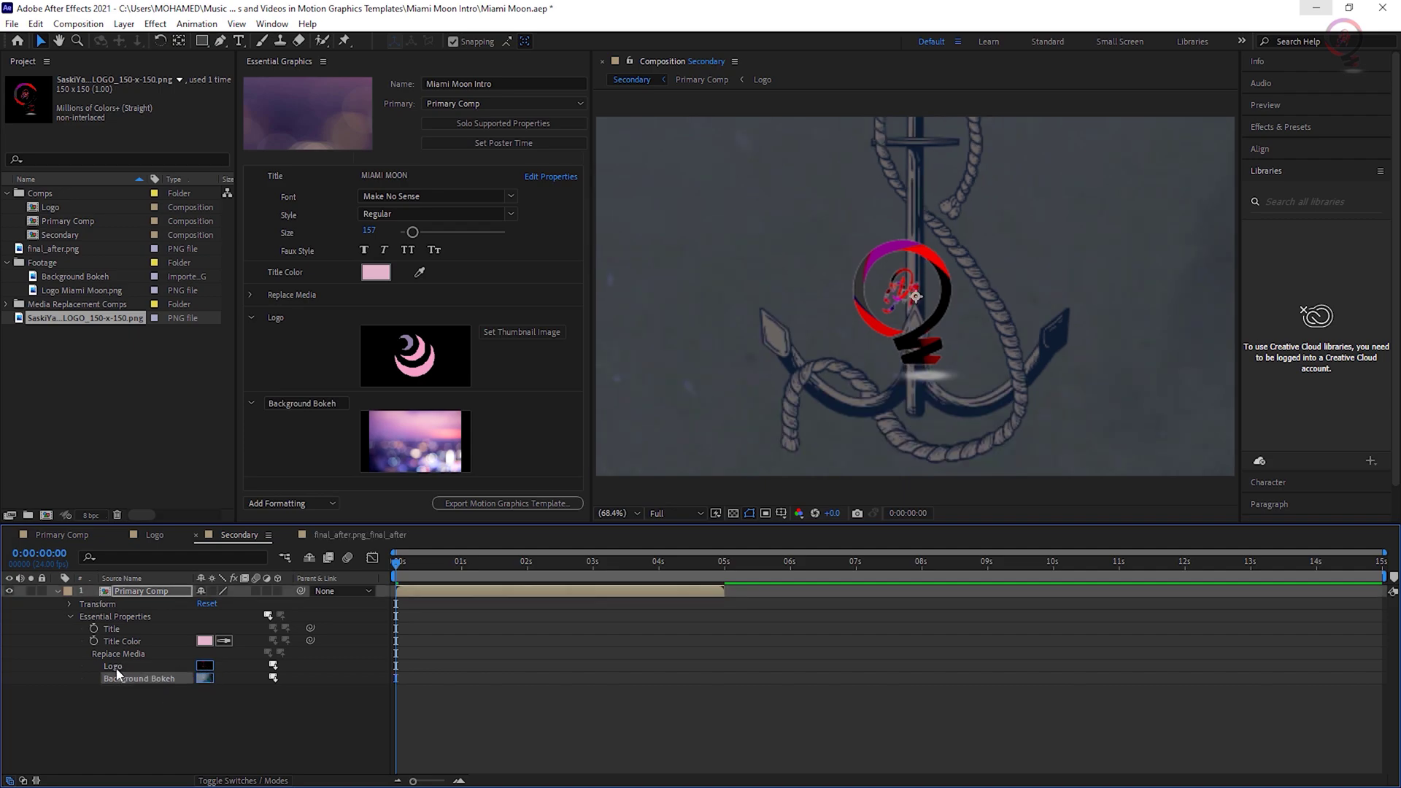
double_click(117, 668)
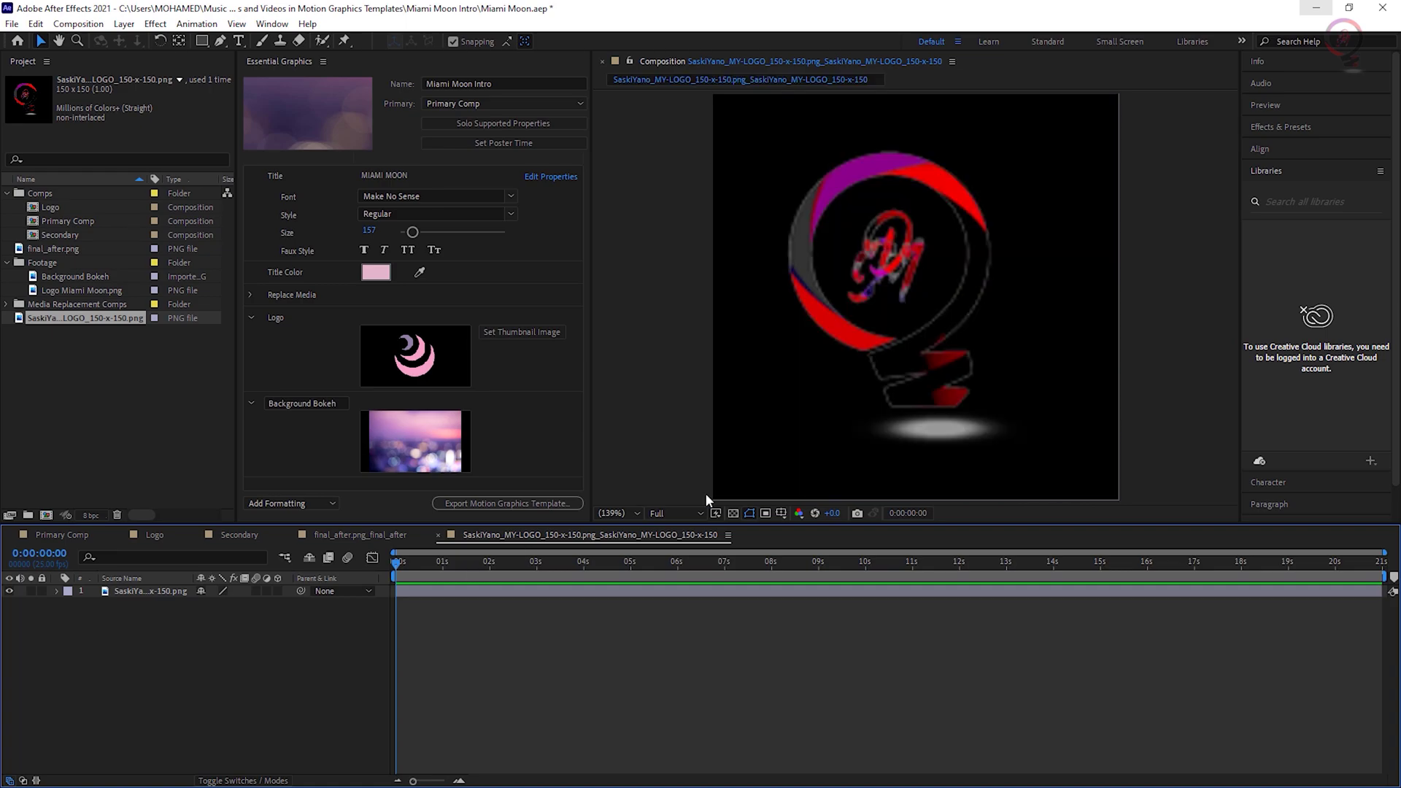
Step: Scale down the logo image within its replacement composition and return to the Secondary composition
left_click(909, 365)
left_click_drag(916, 504, 898, 370)
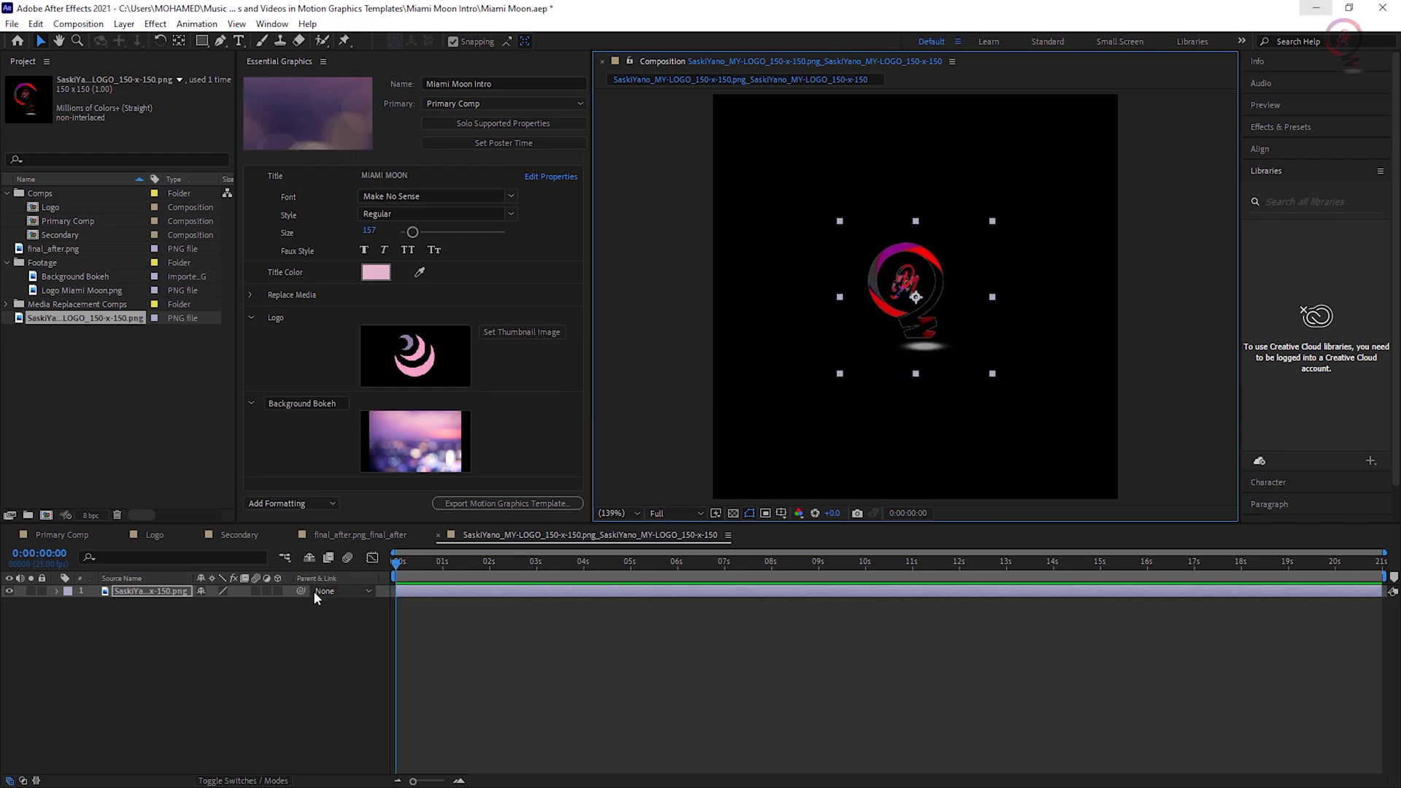
left_click(256, 535)
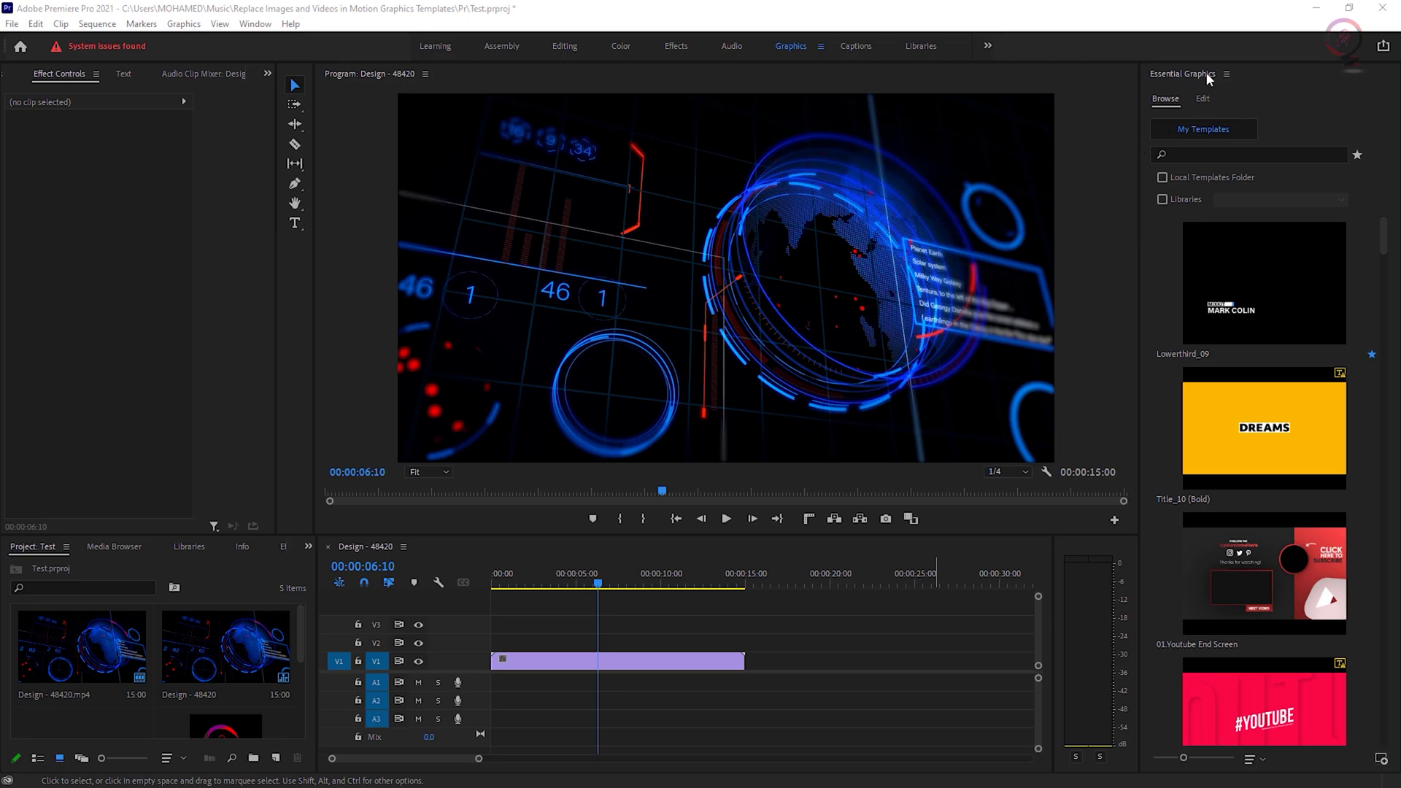
Step: Switch to Premiere Pro, make sure Essential Graphics is shown, and install the Miami Moon Intro Motion Graphics template
left_click(253, 25)
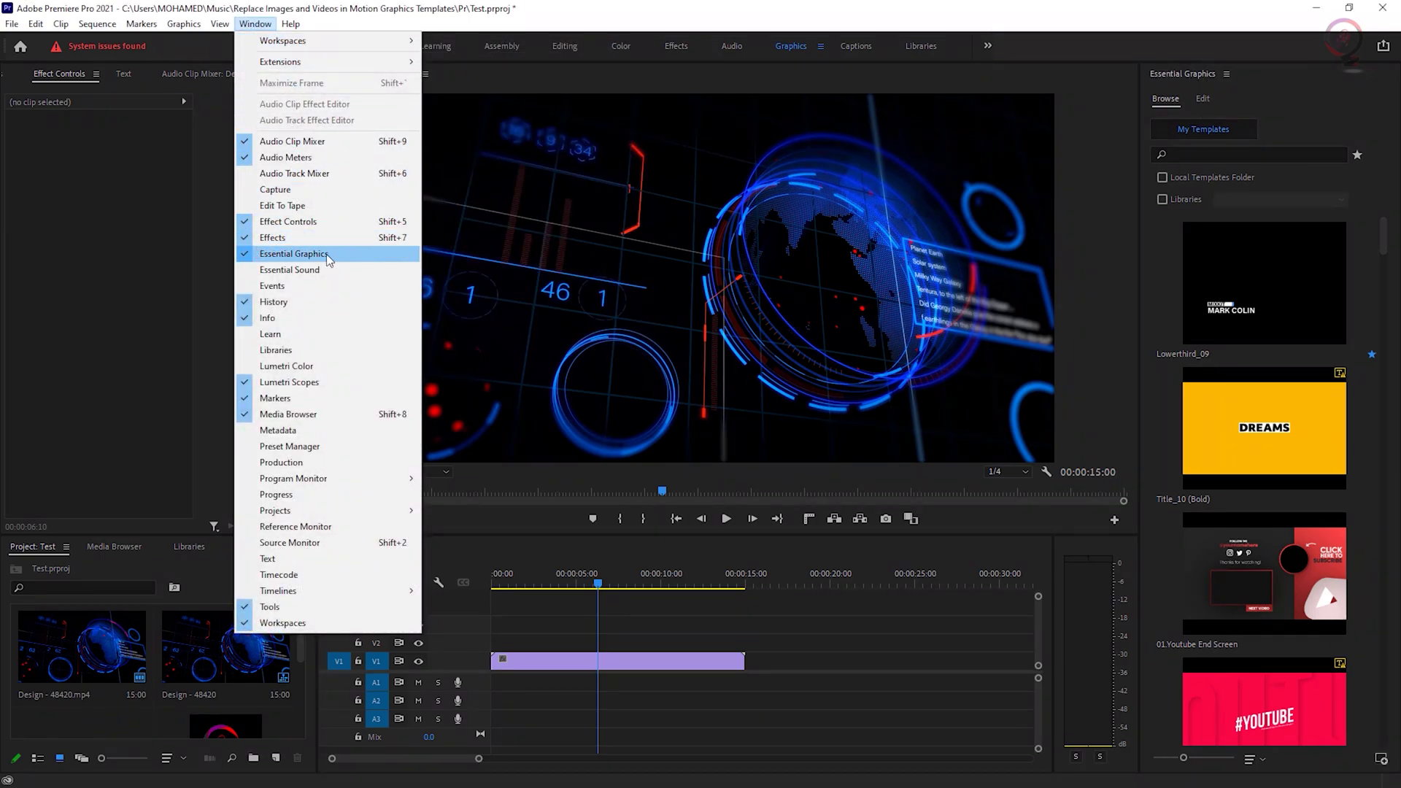
left_click(373, 257)
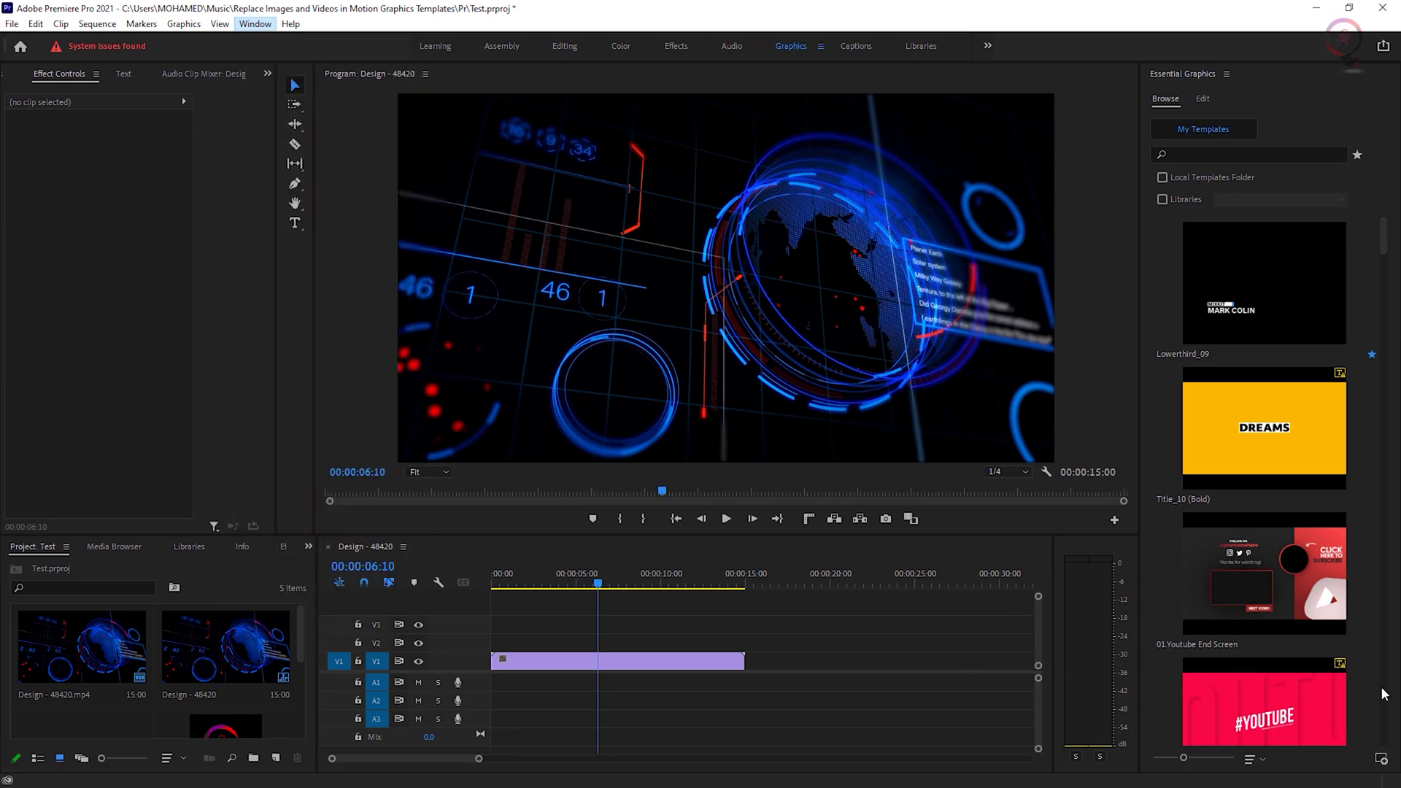
left_click(1382, 759)
double_click(176, 256)
double_click(199, 133)
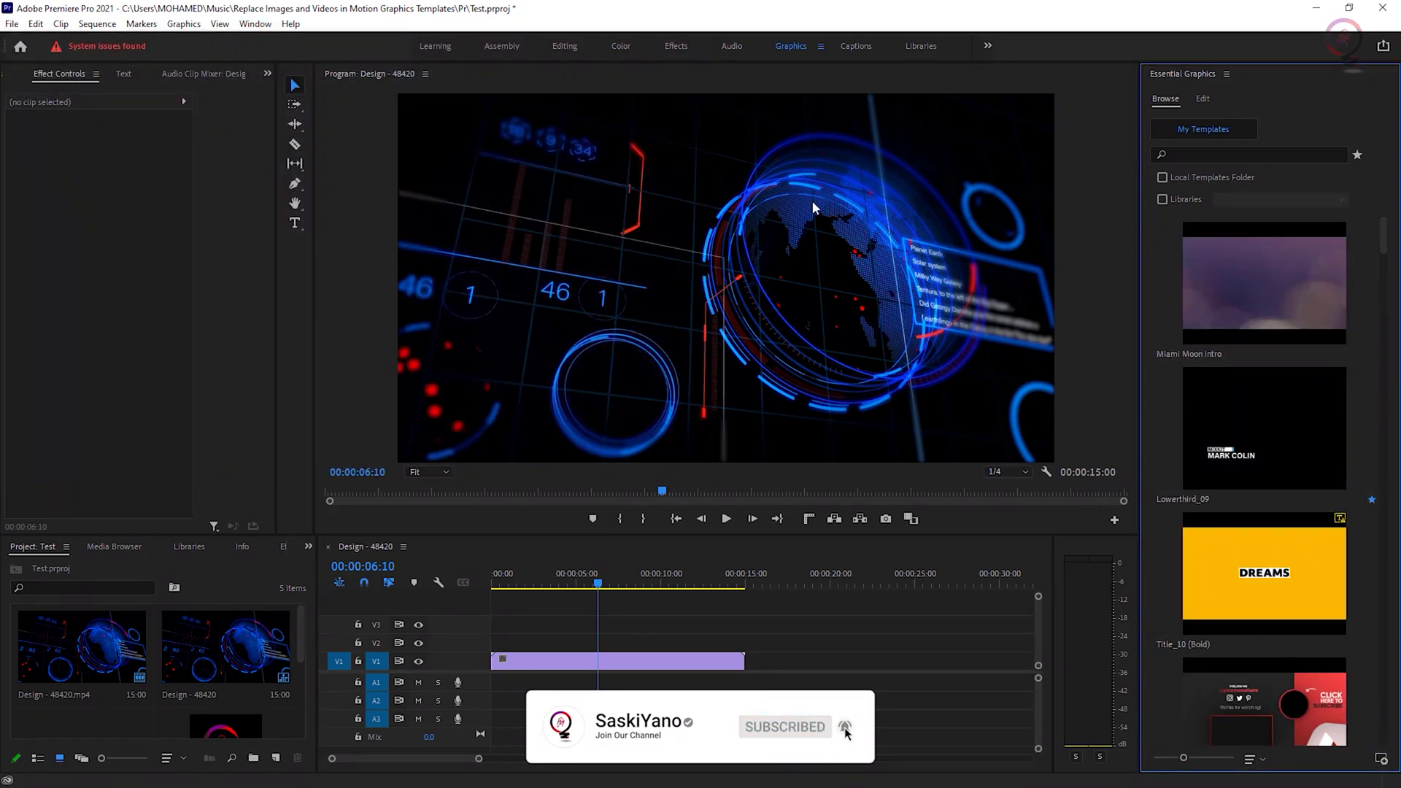
Step: Place the Miami Moon Intro template on track V2 over the Design - 48420 clip and bring up its editable properties
left_click_drag(1270, 292, 578, 645)
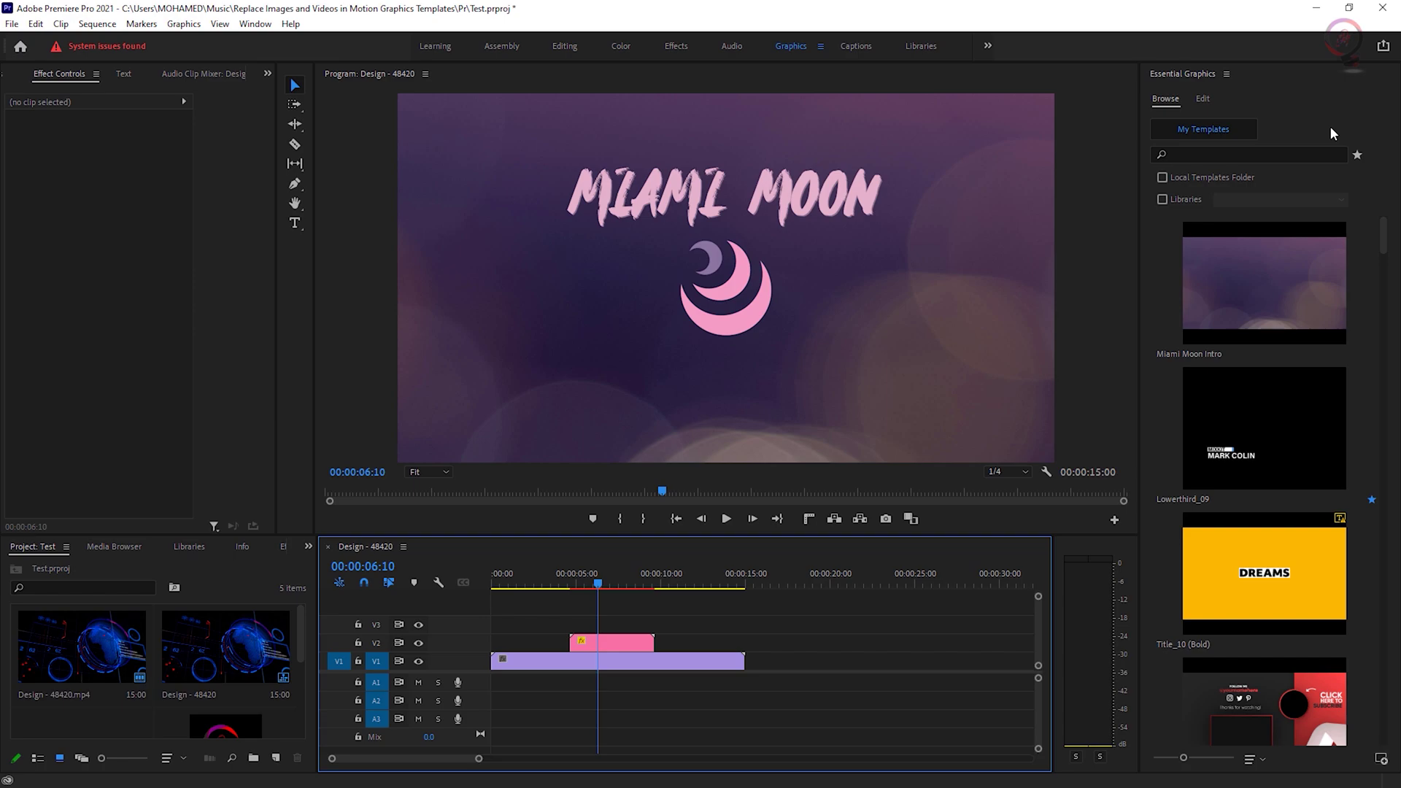
left_click(615, 645)
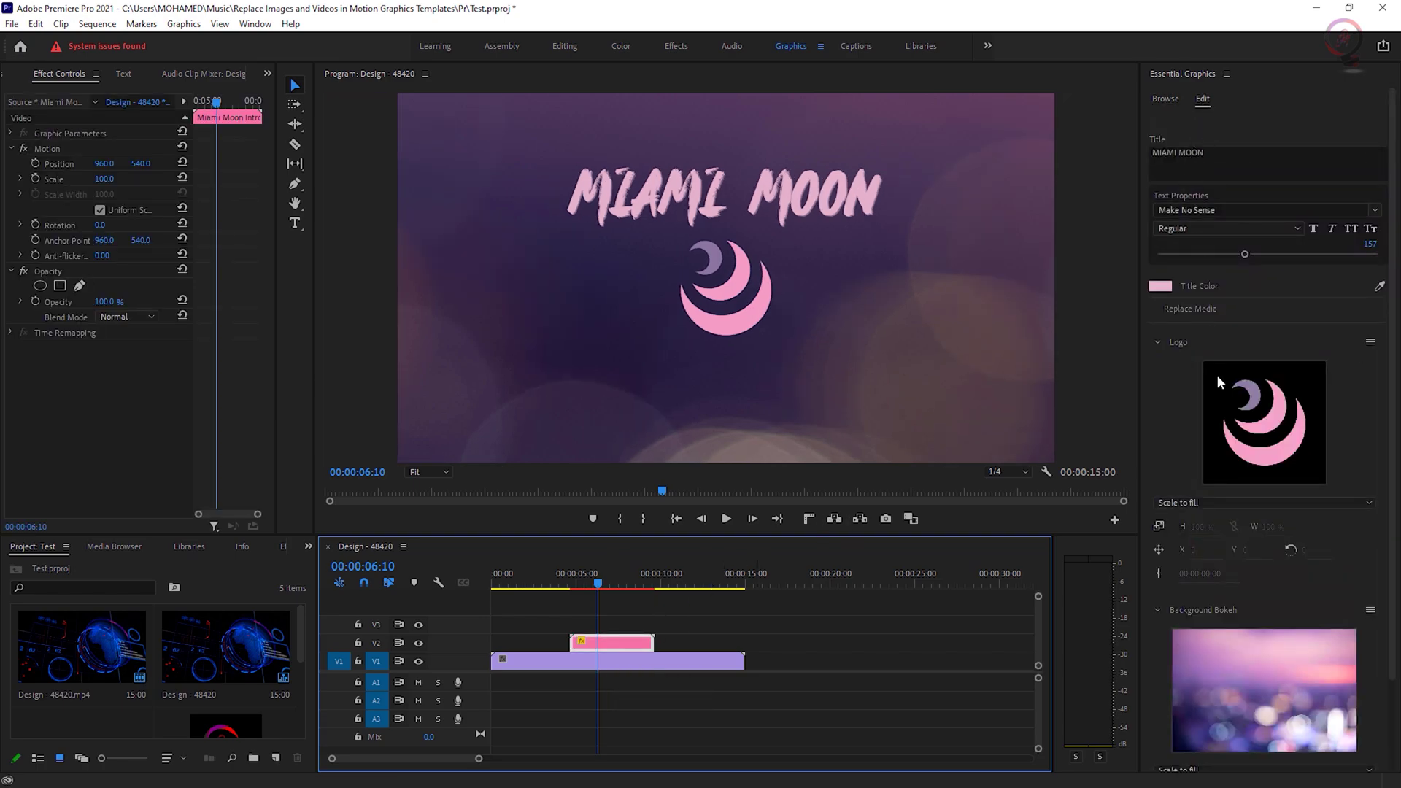
scroll(1233, 598, "down", 2)
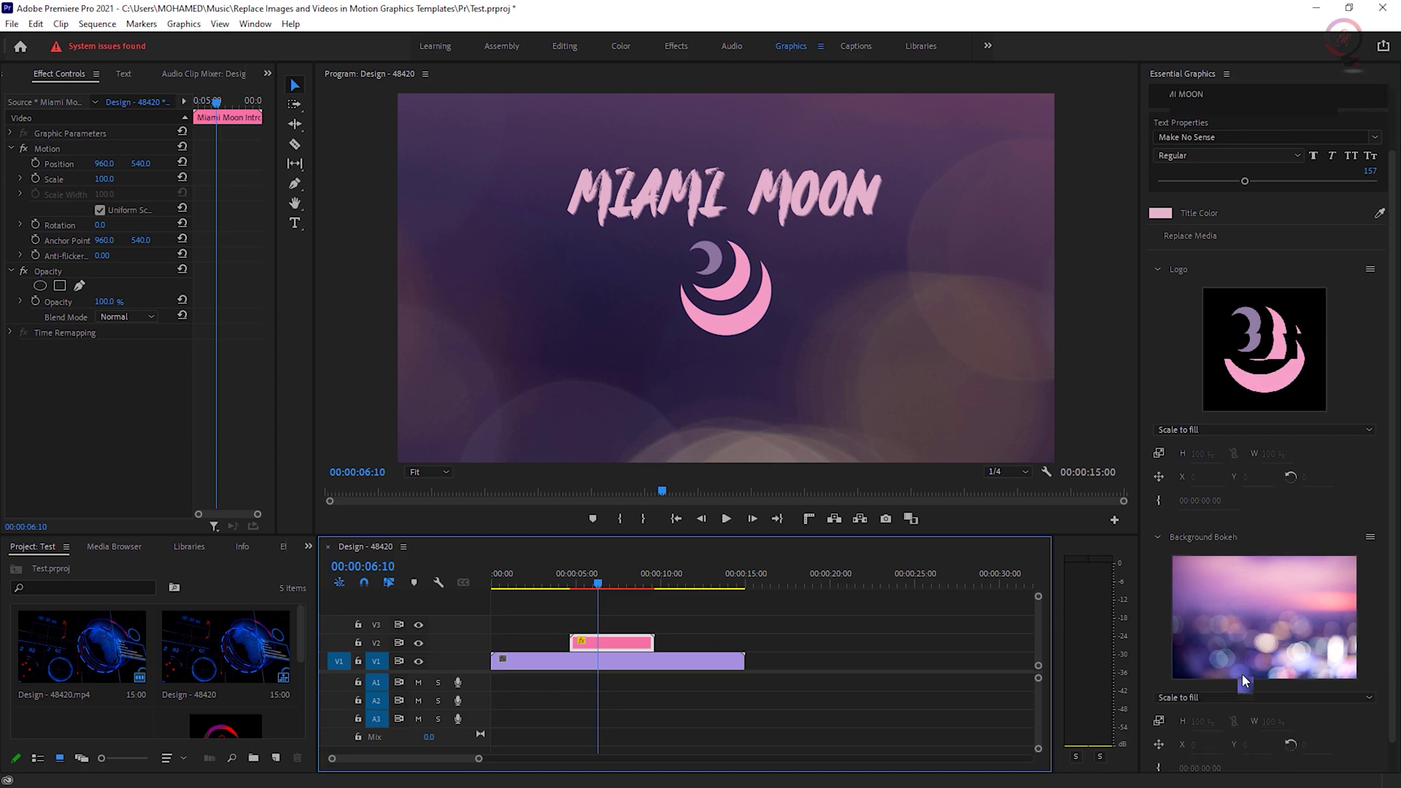
scroll(1243, 681, "up", 2)
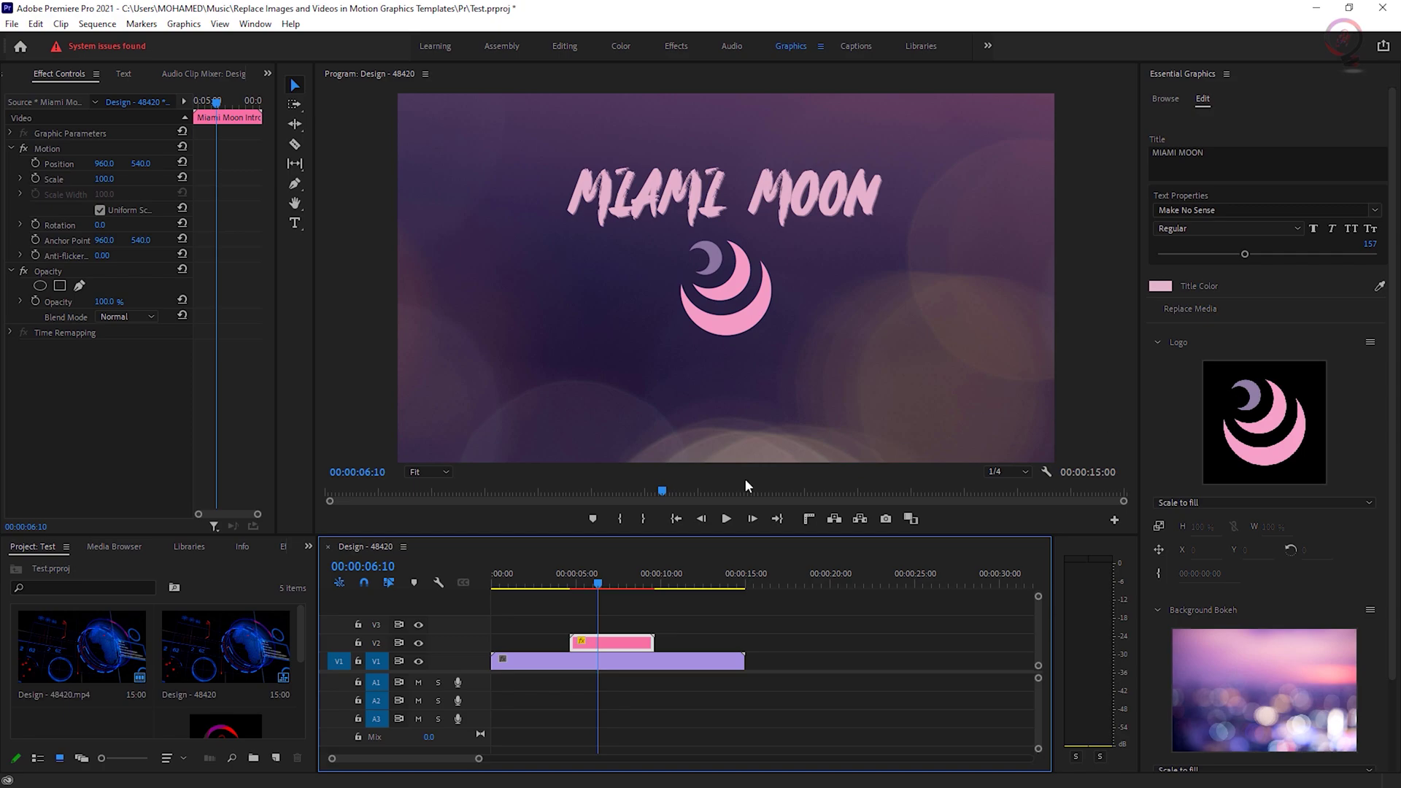
Step: Replace the template's Logo with the SaskiYano_MY-LOGO project image and its Background Bokeh with technology-3038005.jpg
scroll(277, 710, "down", 5)
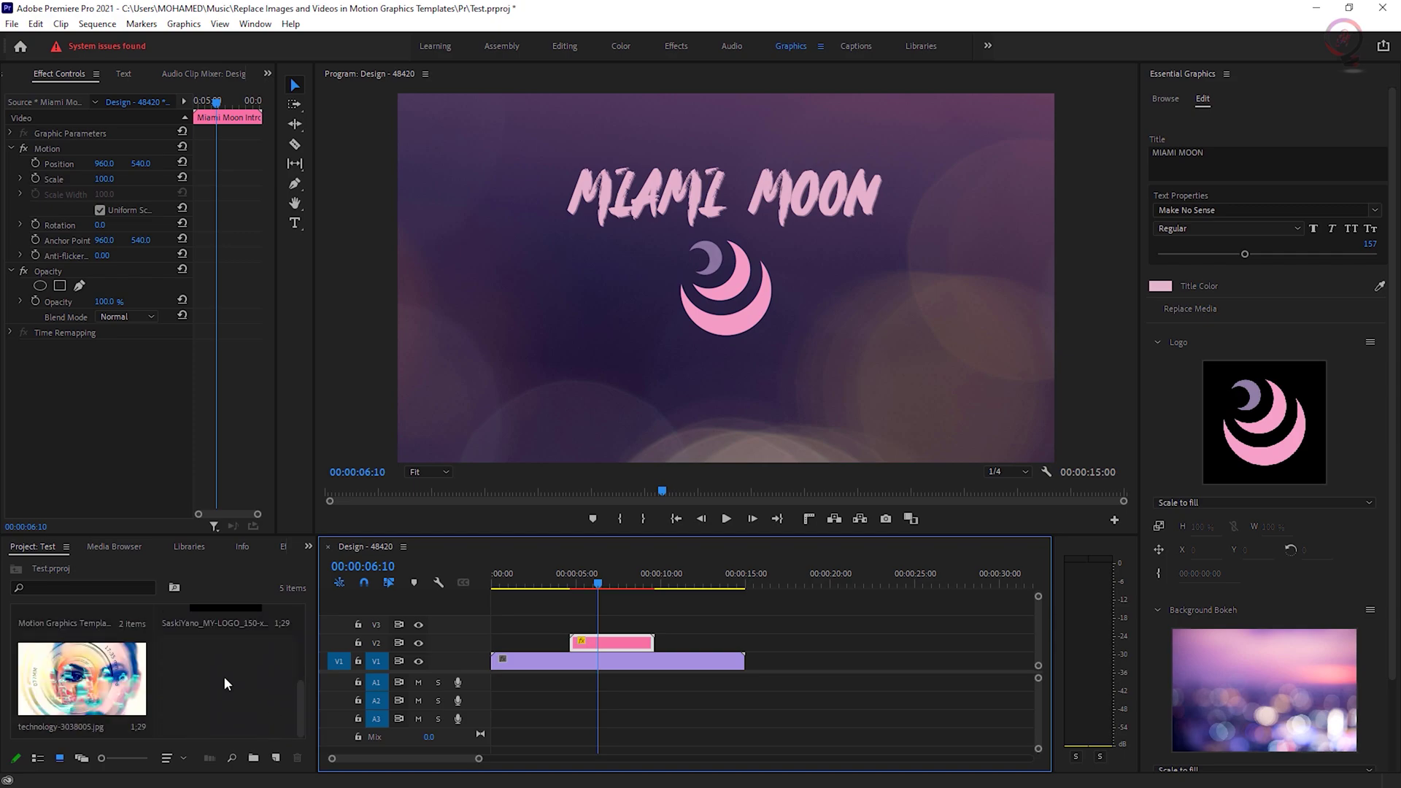
scroll(225, 683, "up", 2)
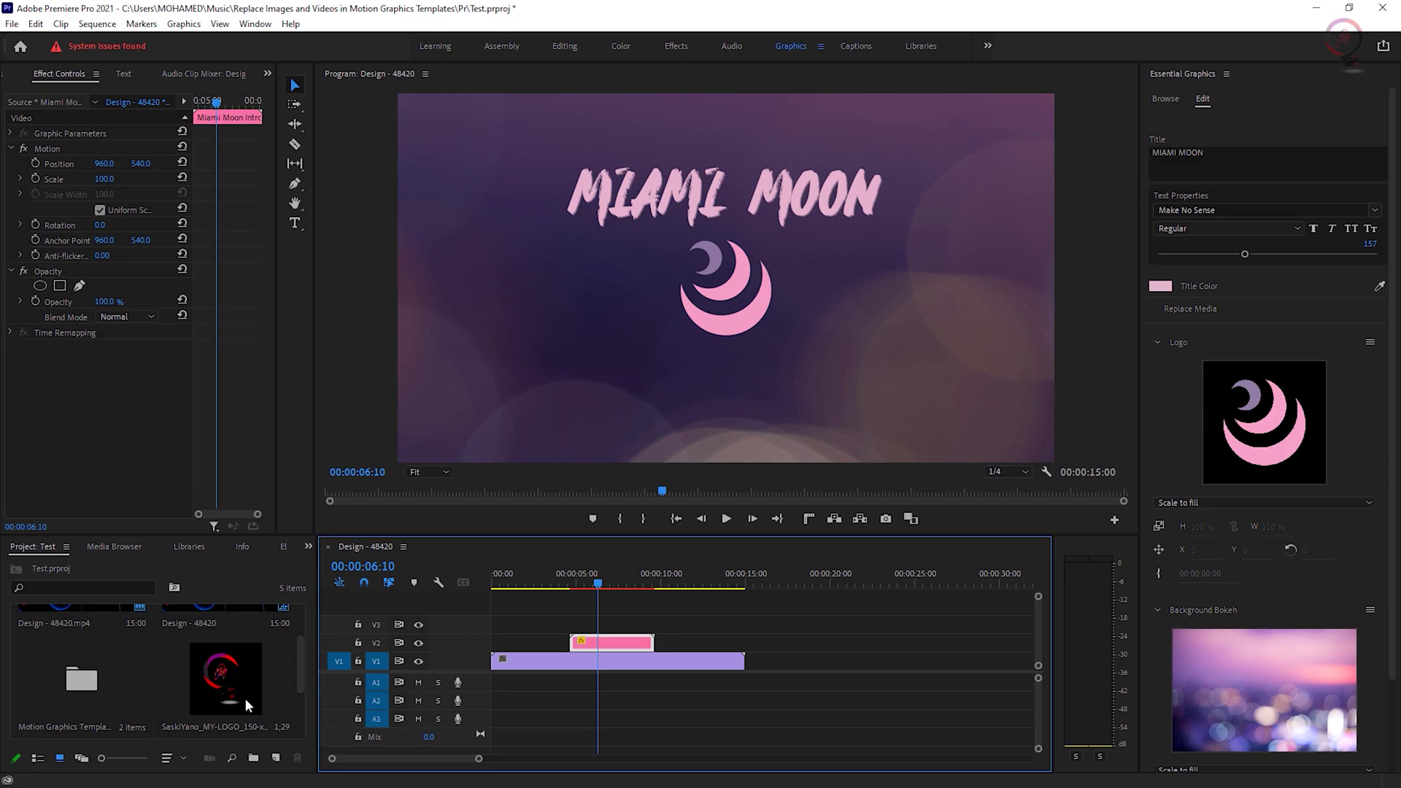
left_click_drag(239, 681, 1257, 423)
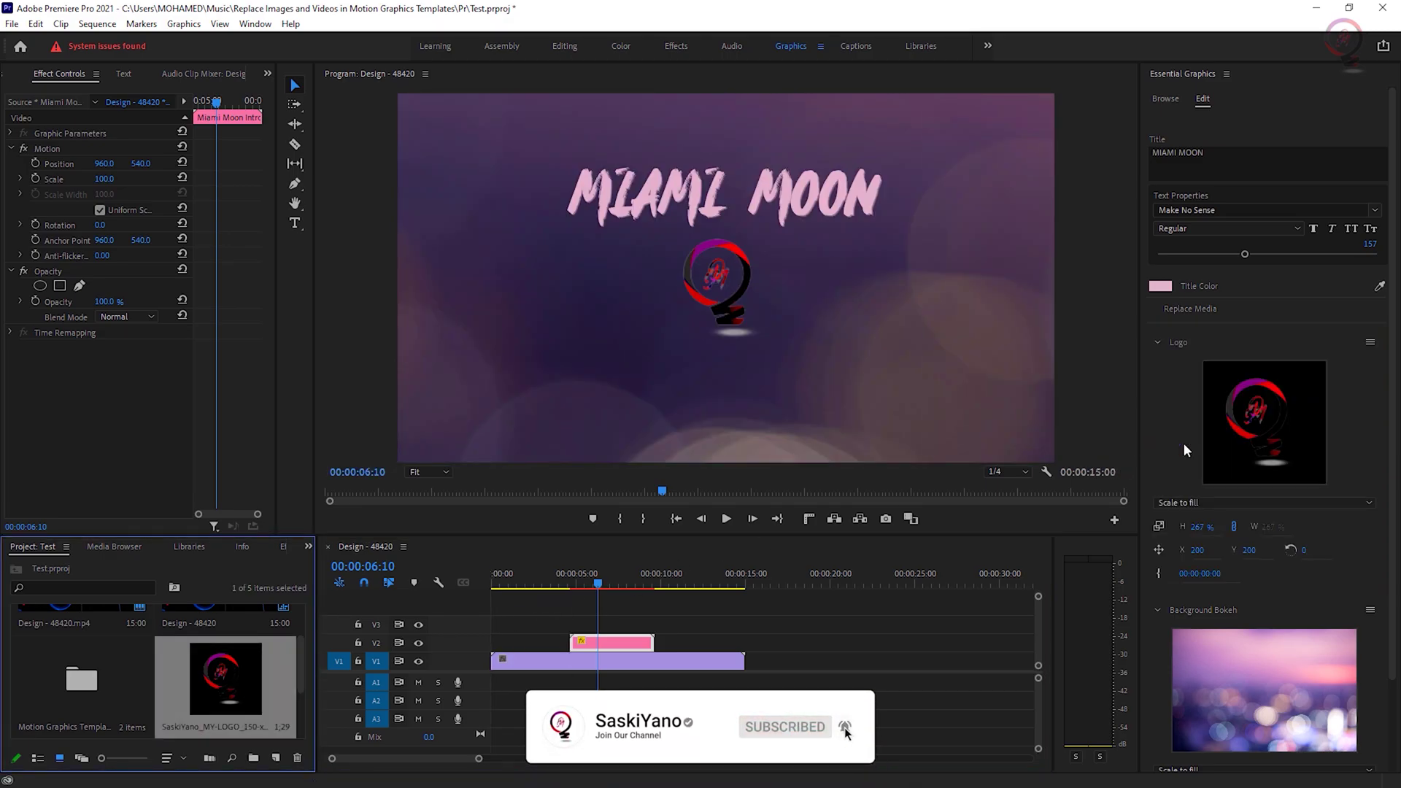
scroll(295, 711, "down", 2)
left_click_drag(62, 686, 1261, 682)
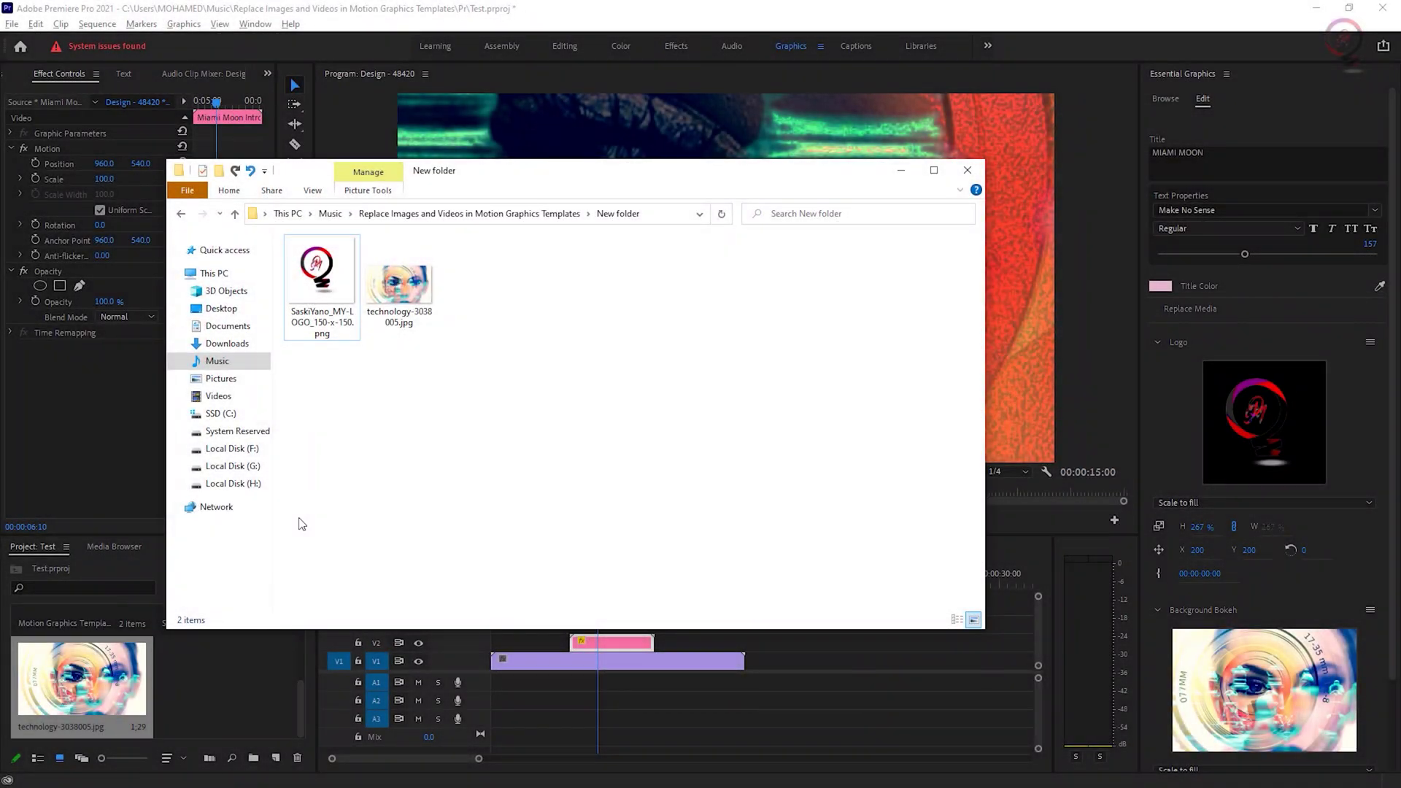
Step: Replace the Logo media directly from disk, first with SaskiYano_MY-LOGO_150-x-150.png from New folder, then through Replace from Explorer
left_click_drag(324, 305, 1280, 468)
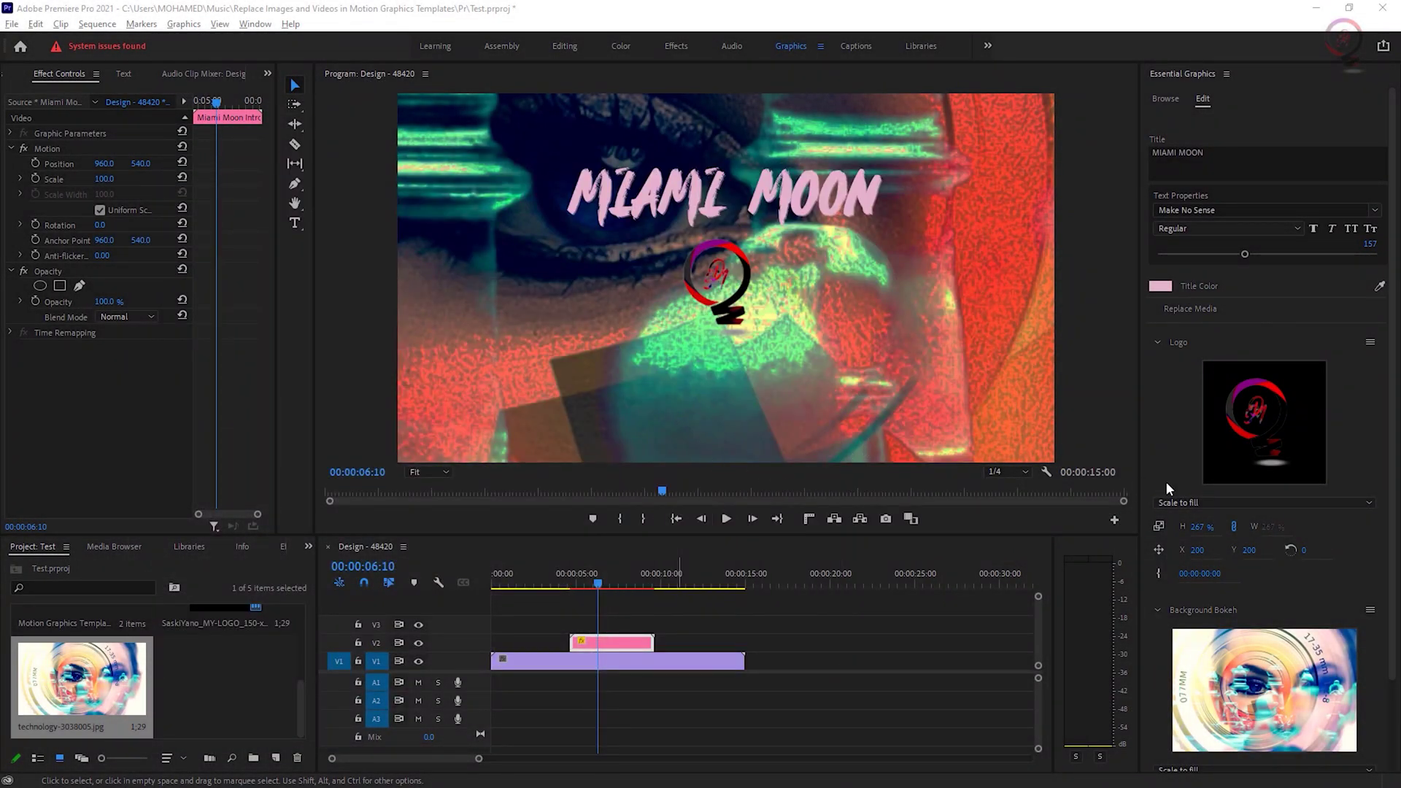
left_click(1370, 343)
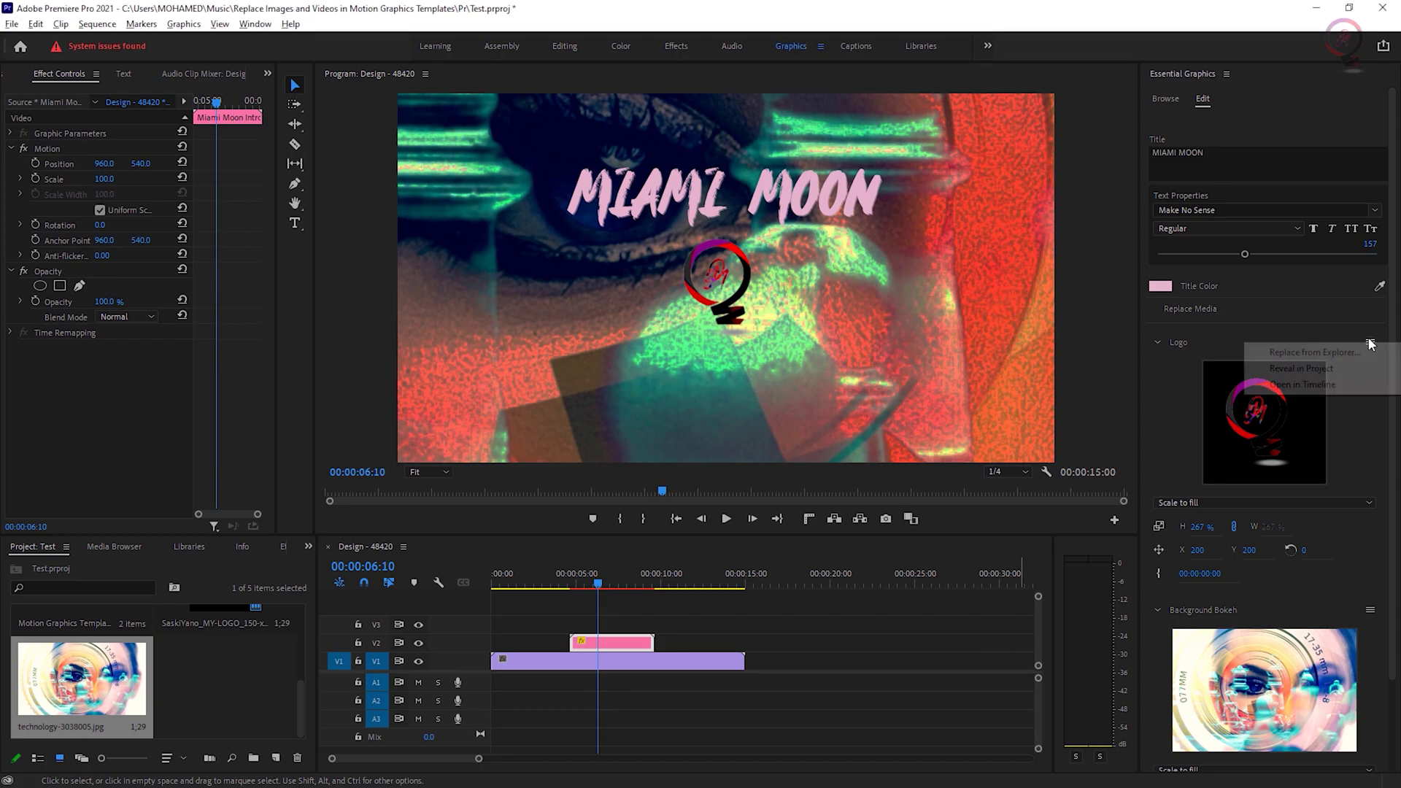
left_click(1286, 355)
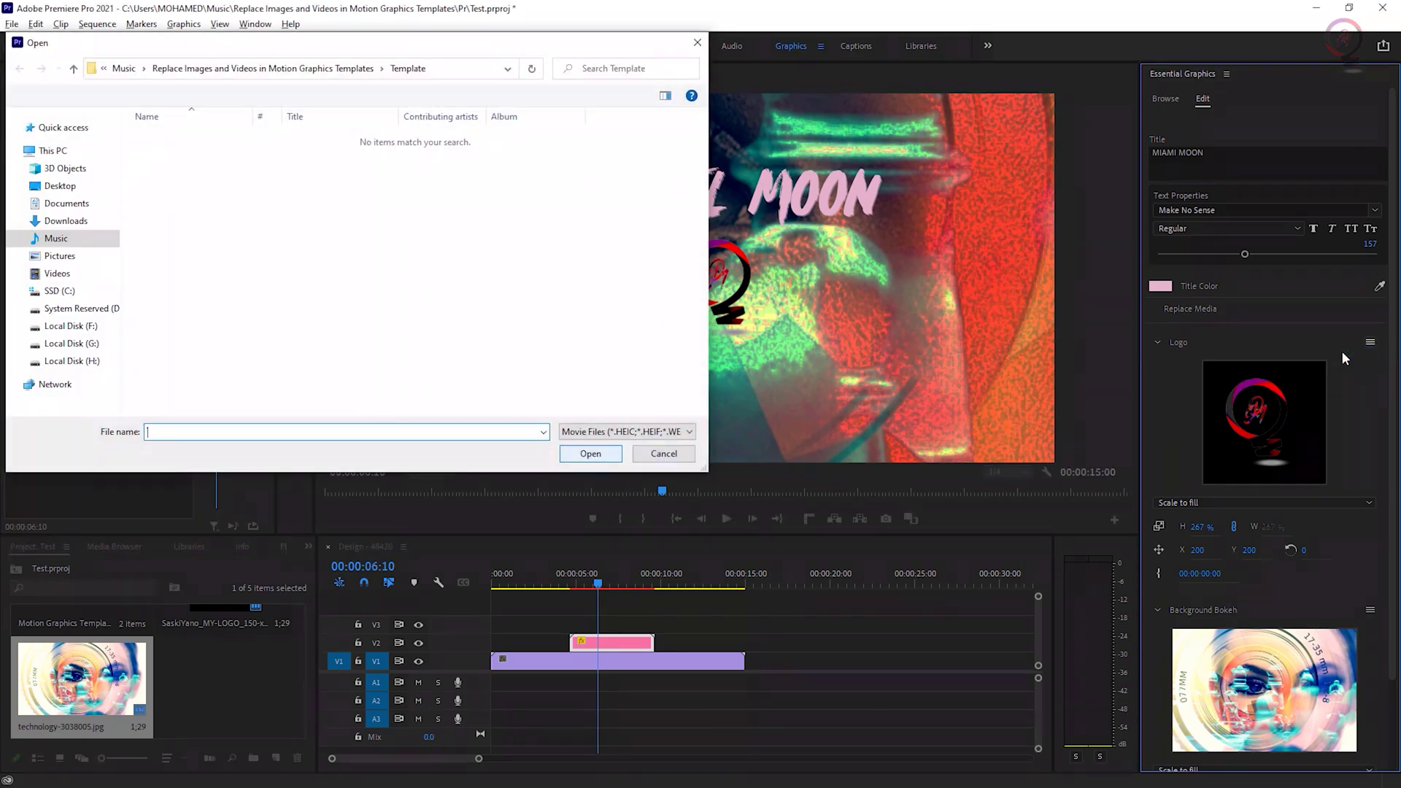
left_click(269, 70)
double_click(662, 157)
left_click(187, 176)
left_click(618, 451)
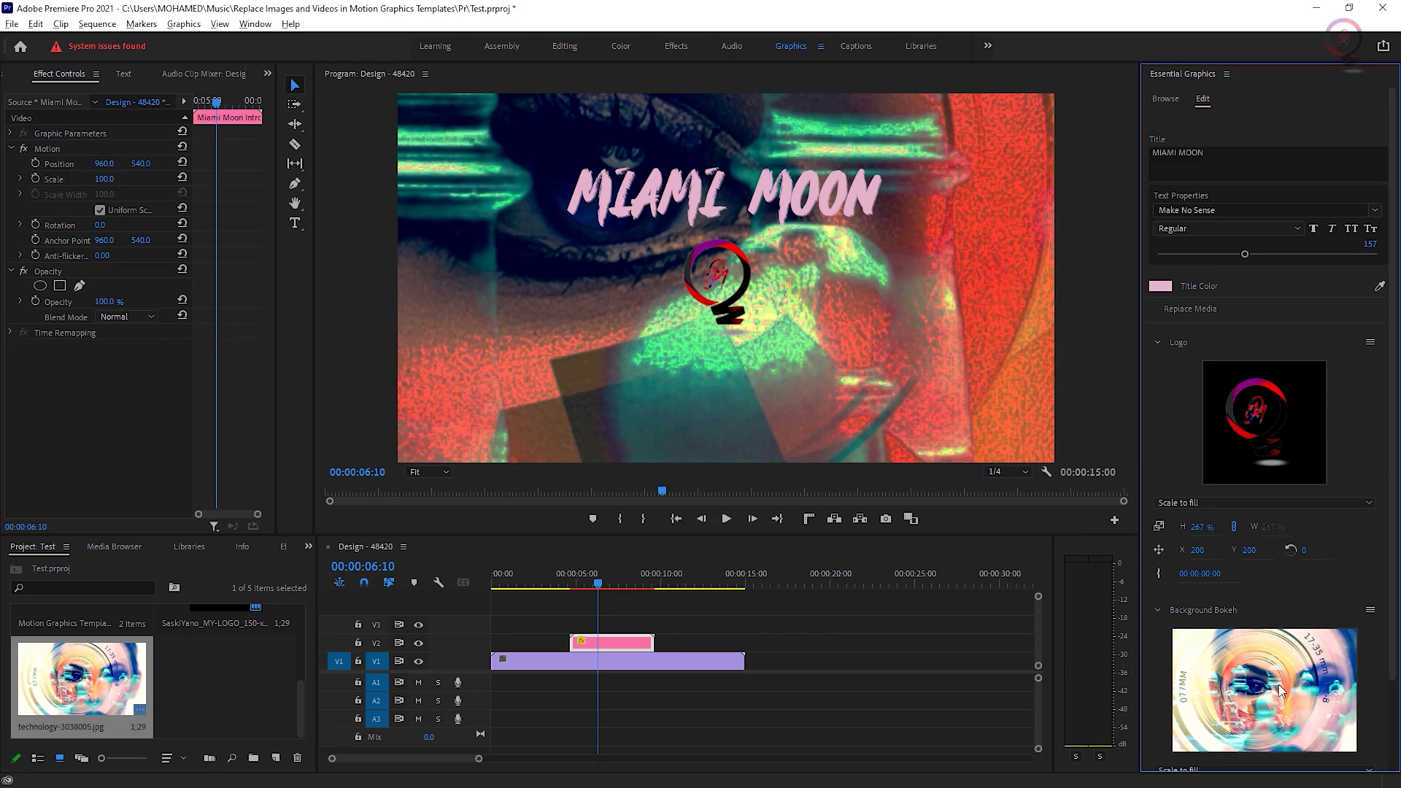
Step: Try to assign both the SaskiYano_MY-LOGO image and technology-3038005.jpg from the project to the Logo media at once
scroll(1286, 607, "down", 1)
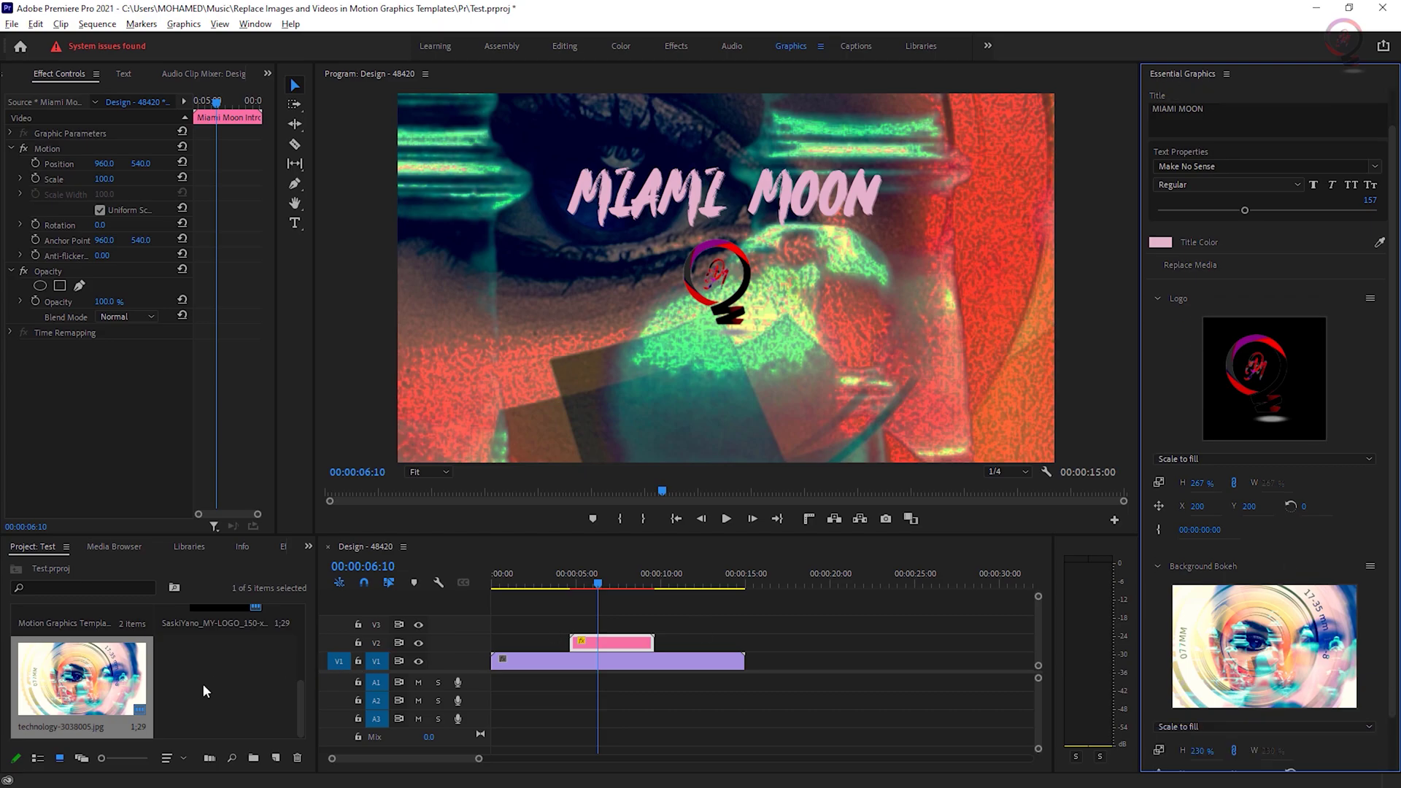
scroll(203, 683, "up", 2)
left_click(229, 637)
scroll(224, 642, "down", 2)
left_click(115, 684, "ctrl")
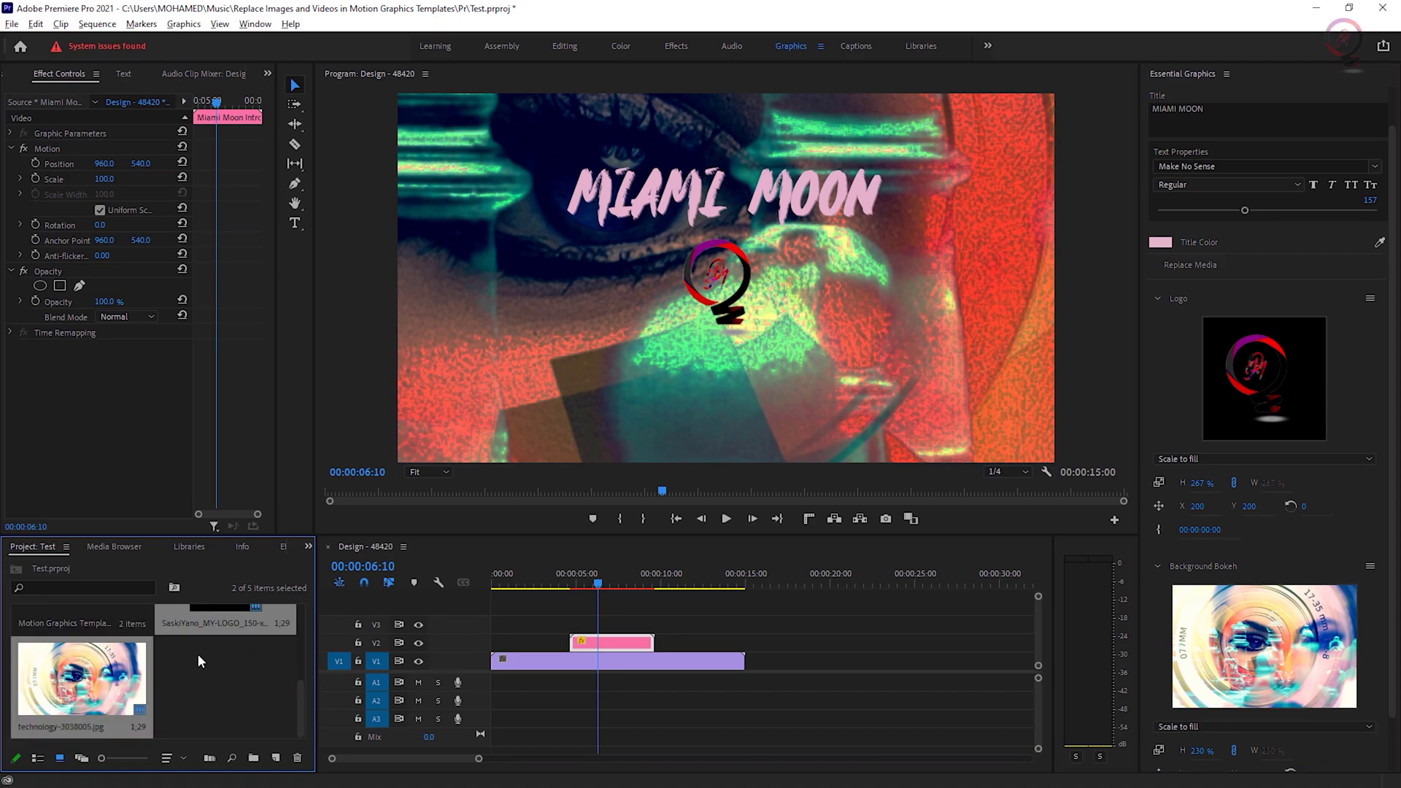
left_click_drag(209, 613, 1258, 394)
Step: Try the Scale to fill, Scale to fit and Stretch to fill options on the Logo media
left_click(1357, 458)
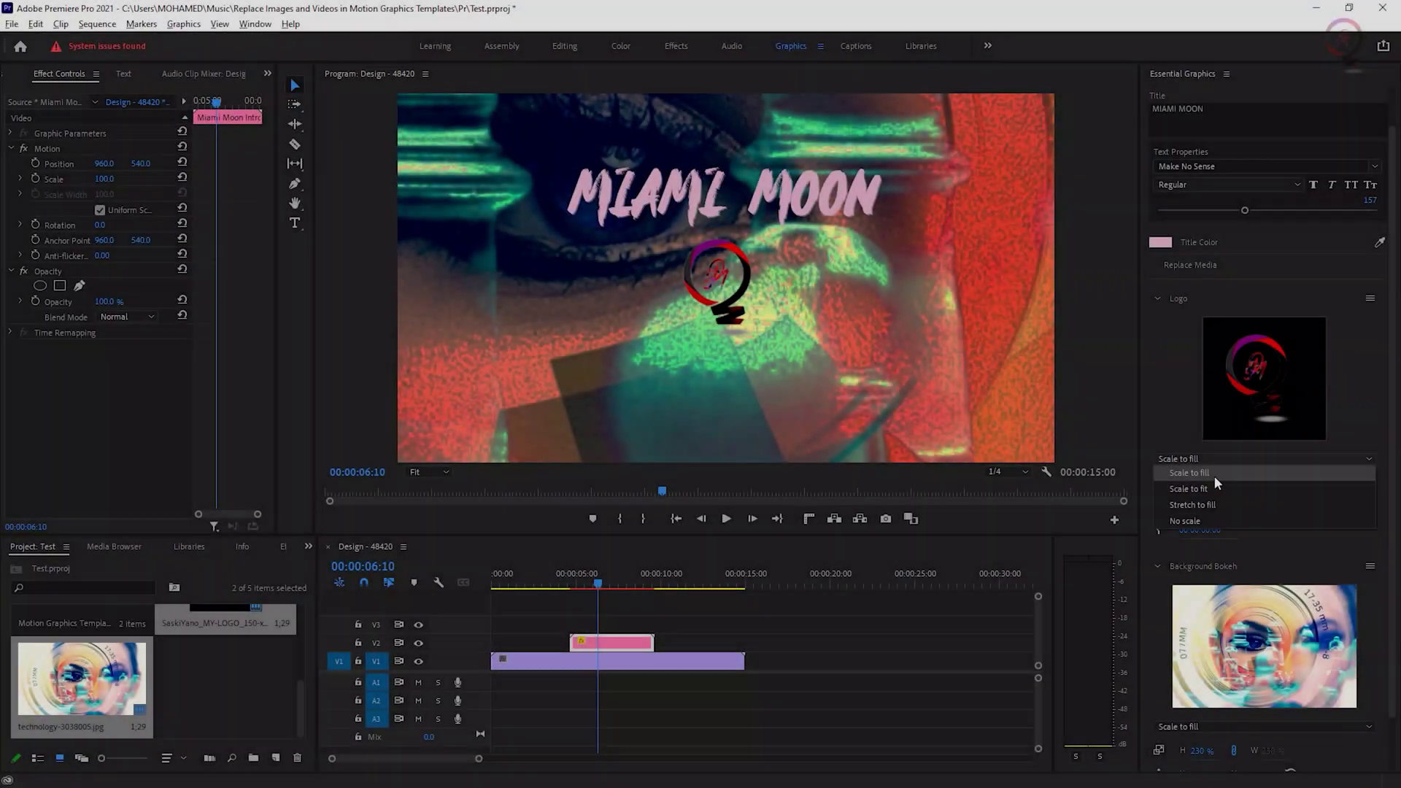
left_click(1189, 473)
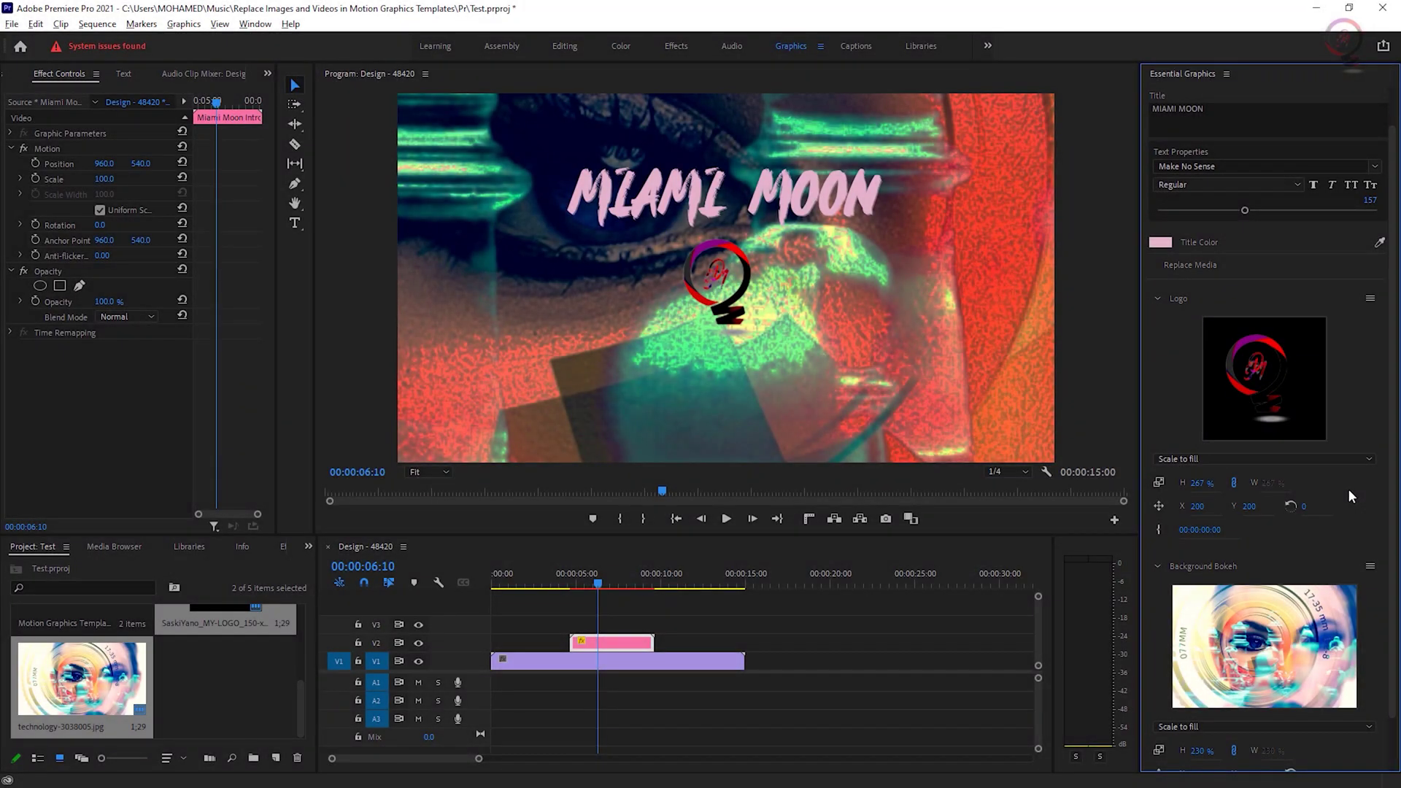
left_click(1366, 458)
left_click(1341, 491)
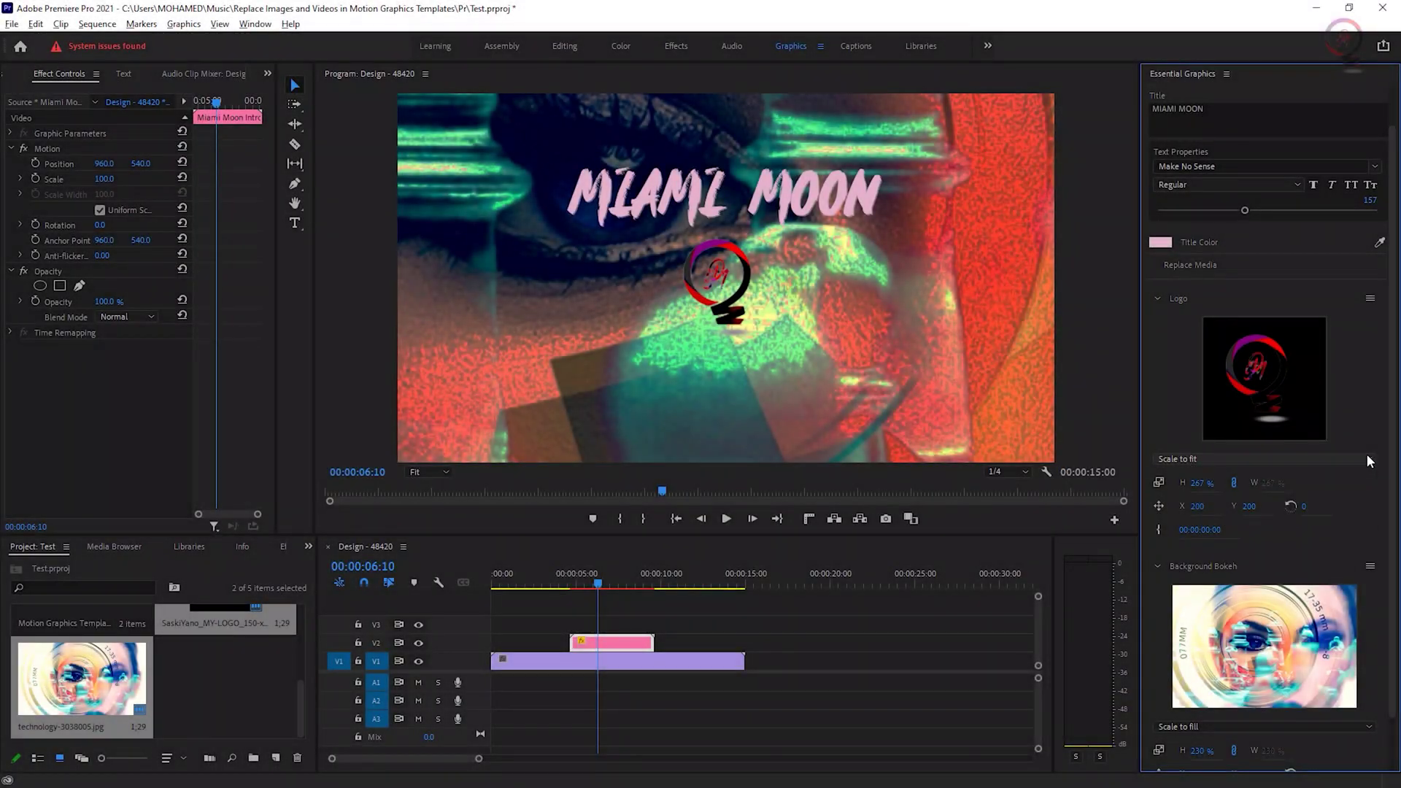
left_click(1368, 460)
left_click(1350, 517)
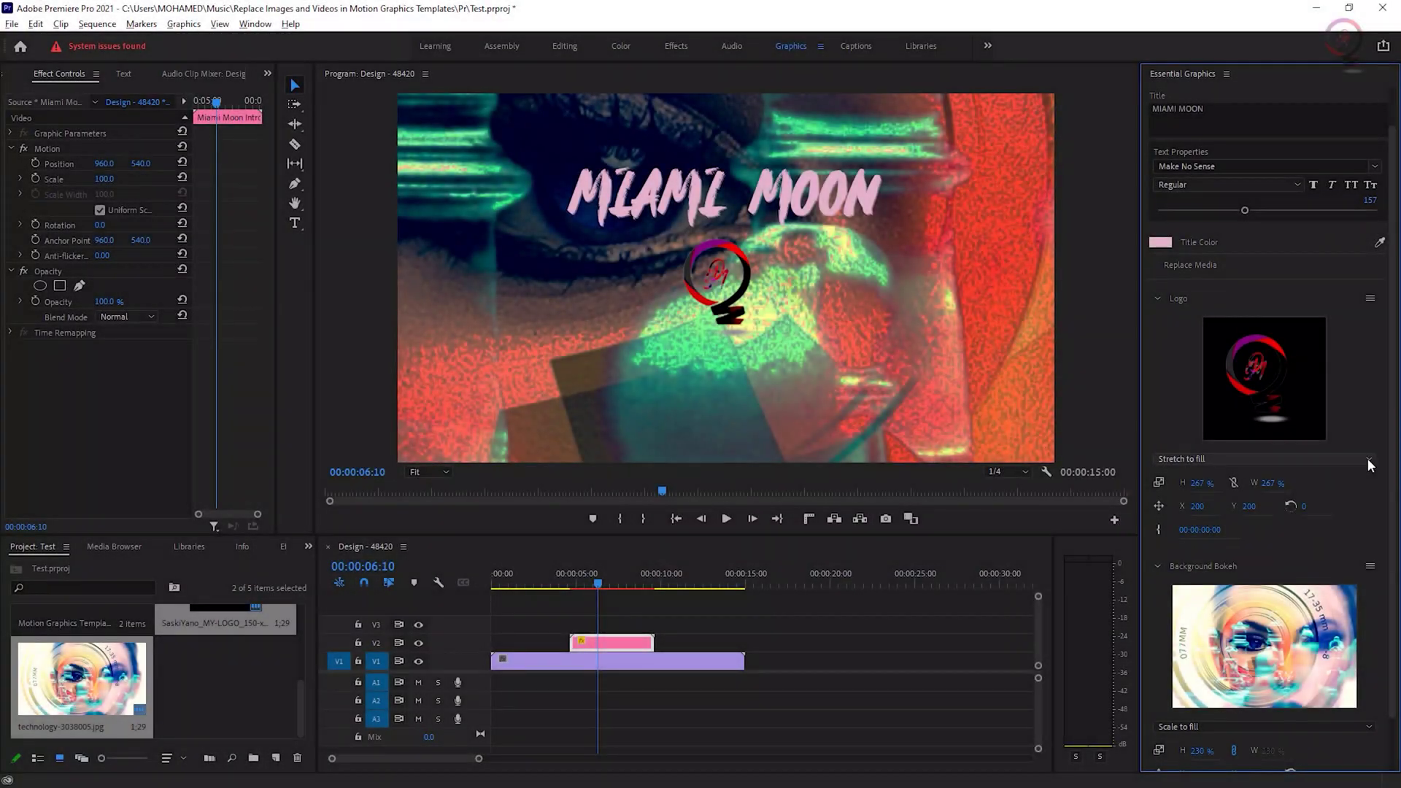
Step: Set the scaling of both the Logo and the Background Bokeh media to No scale
left_click(1365, 460)
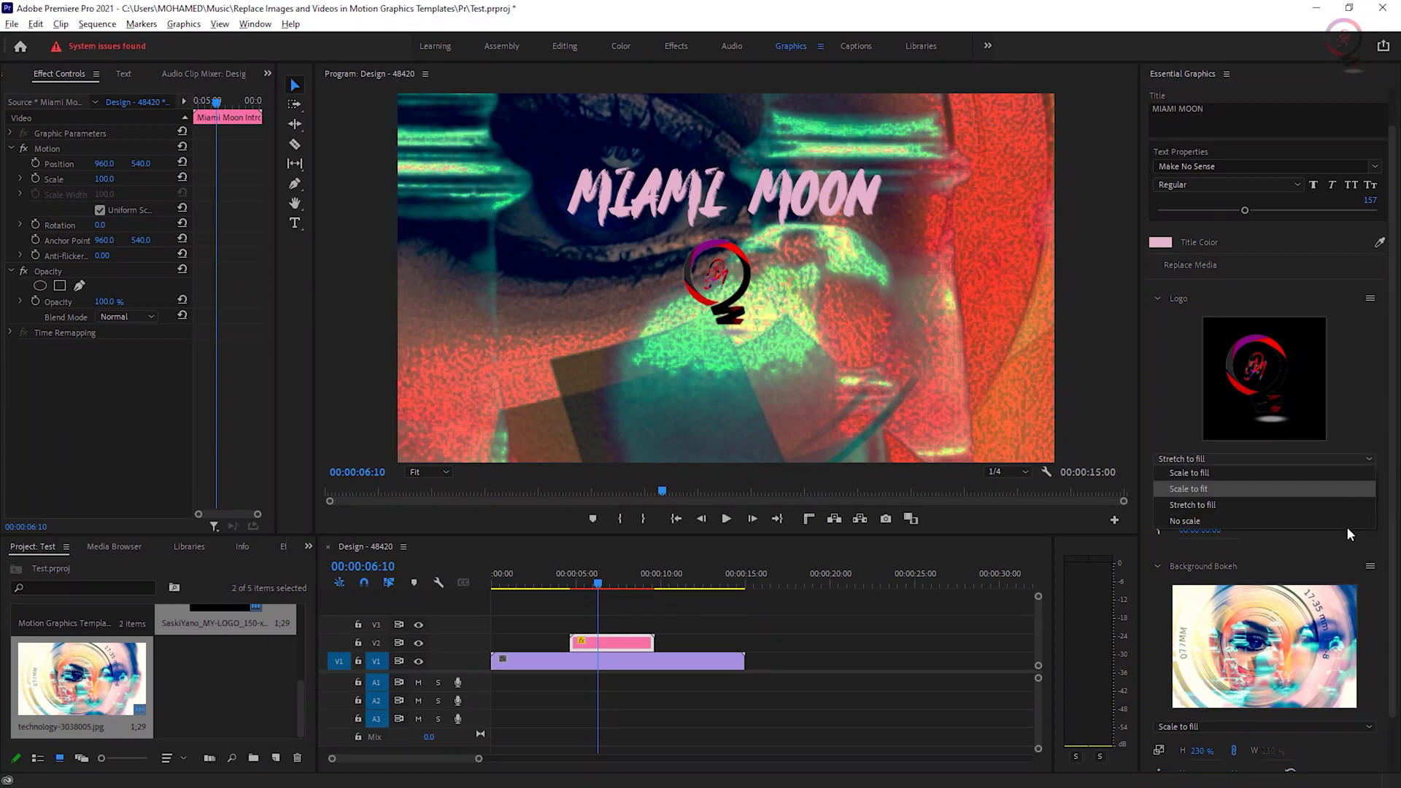
left_click(1347, 523)
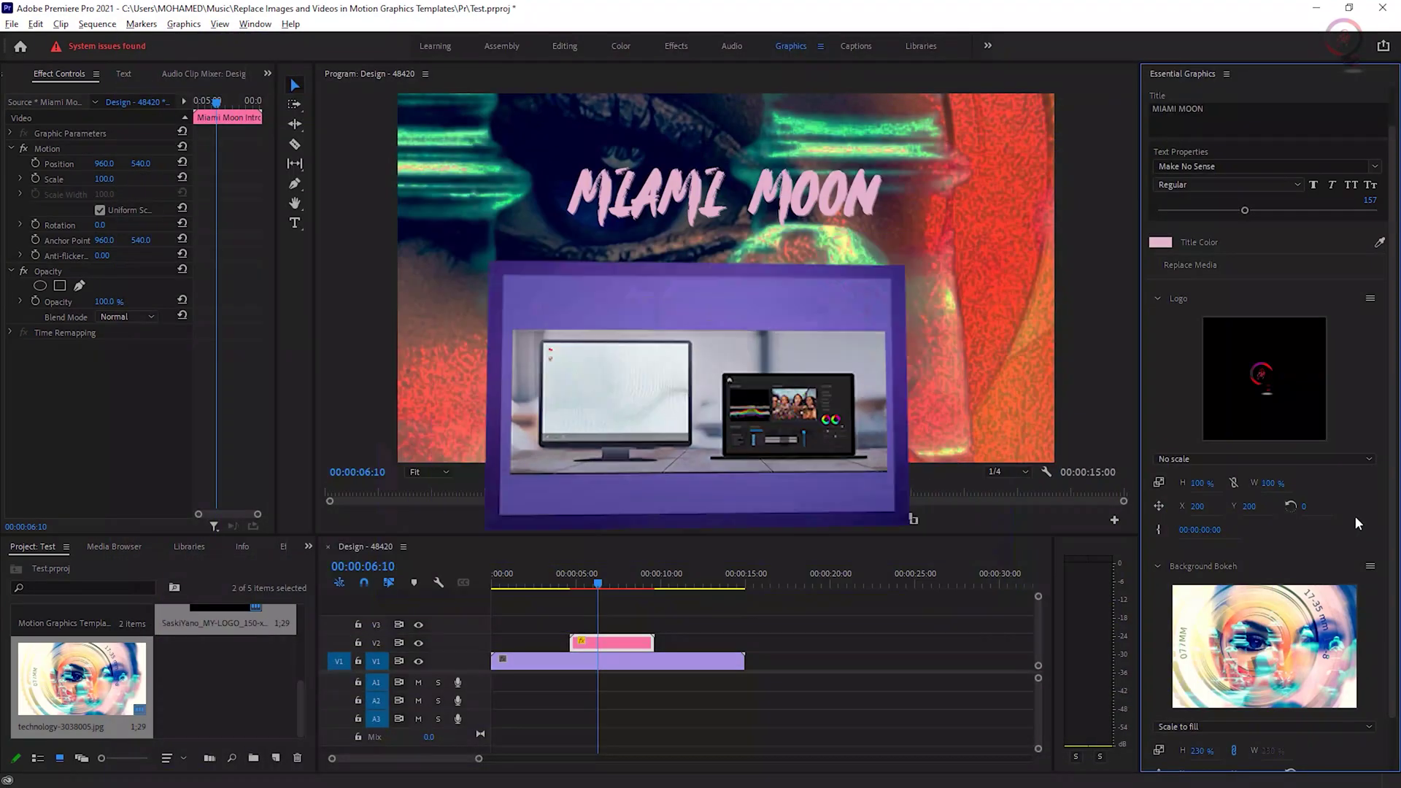
scroll(1354, 515, "down", 1)
scroll(1354, 515, "down", 3)
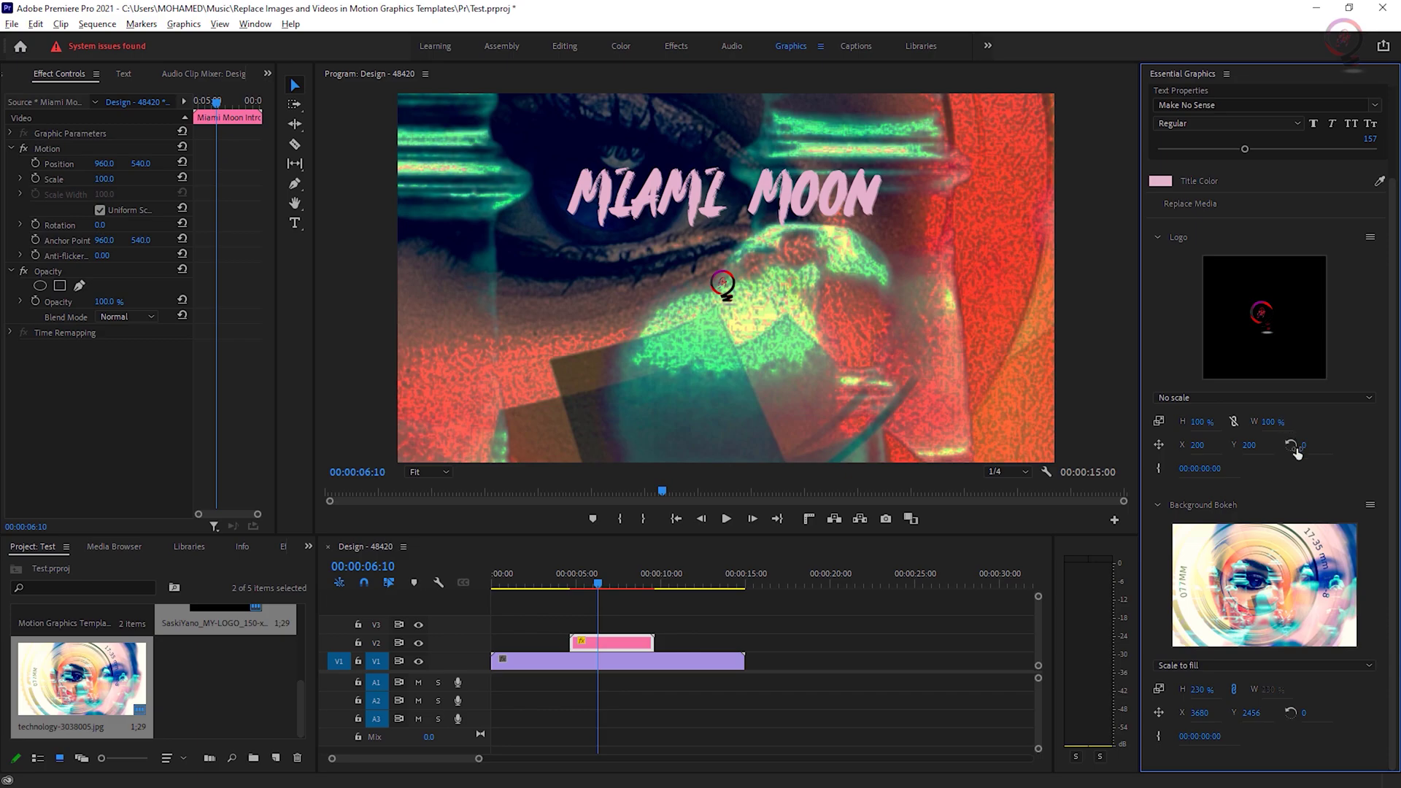
left_click(1364, 664)
left_click(1346, 731)
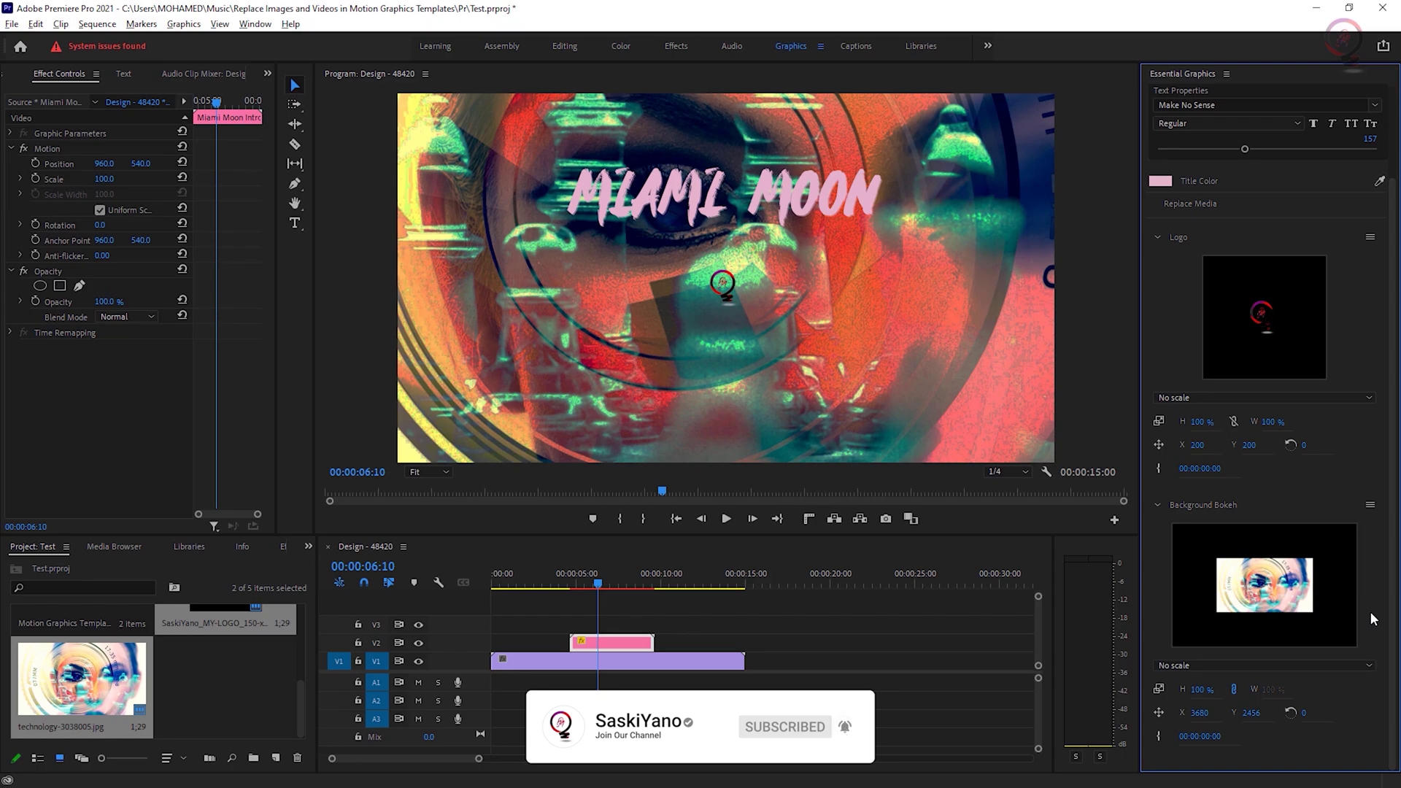
Step: Open the Logo media as its own sequence in the timeline to inspect it, then return to the Design - 48420 sequence
double_click(1263, 317)
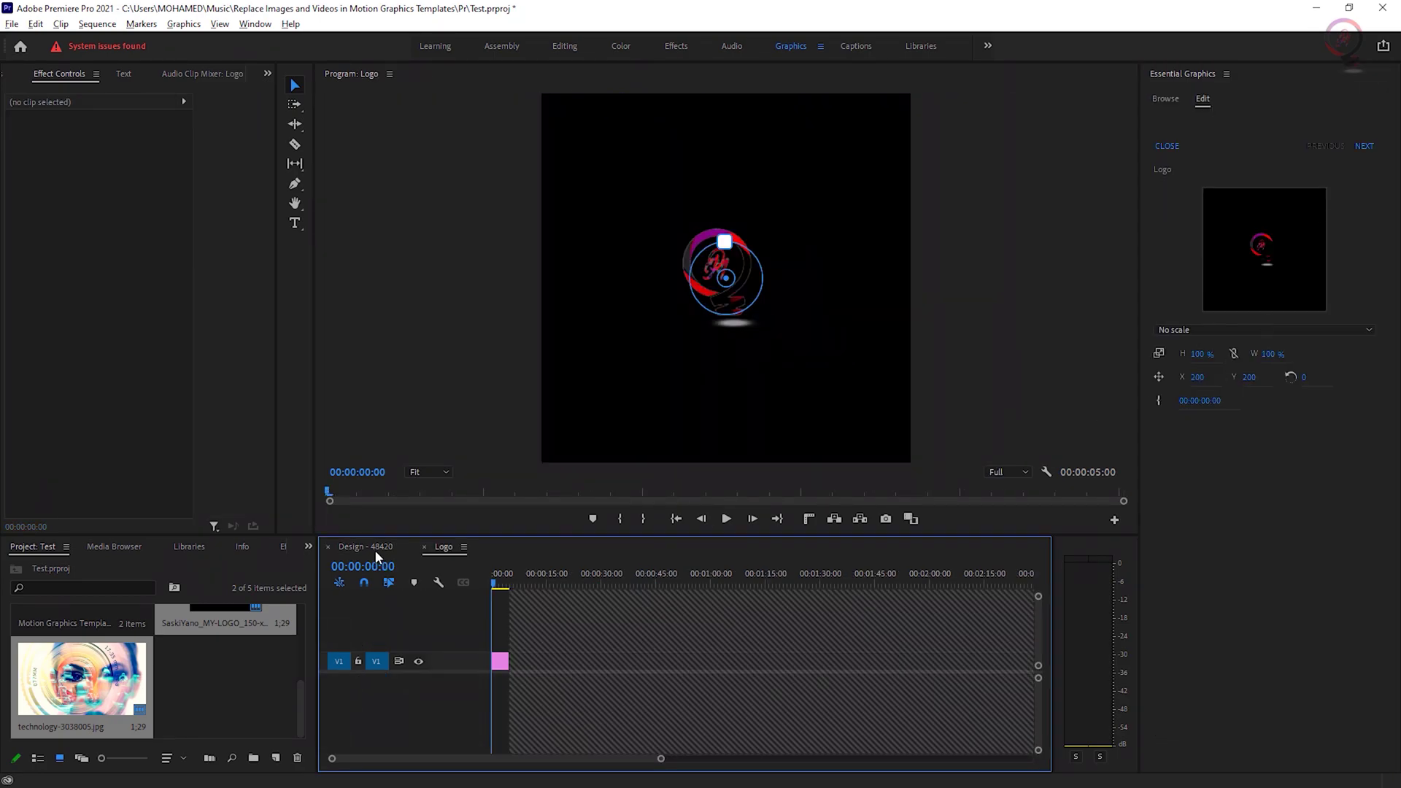
left_click(374, 550)
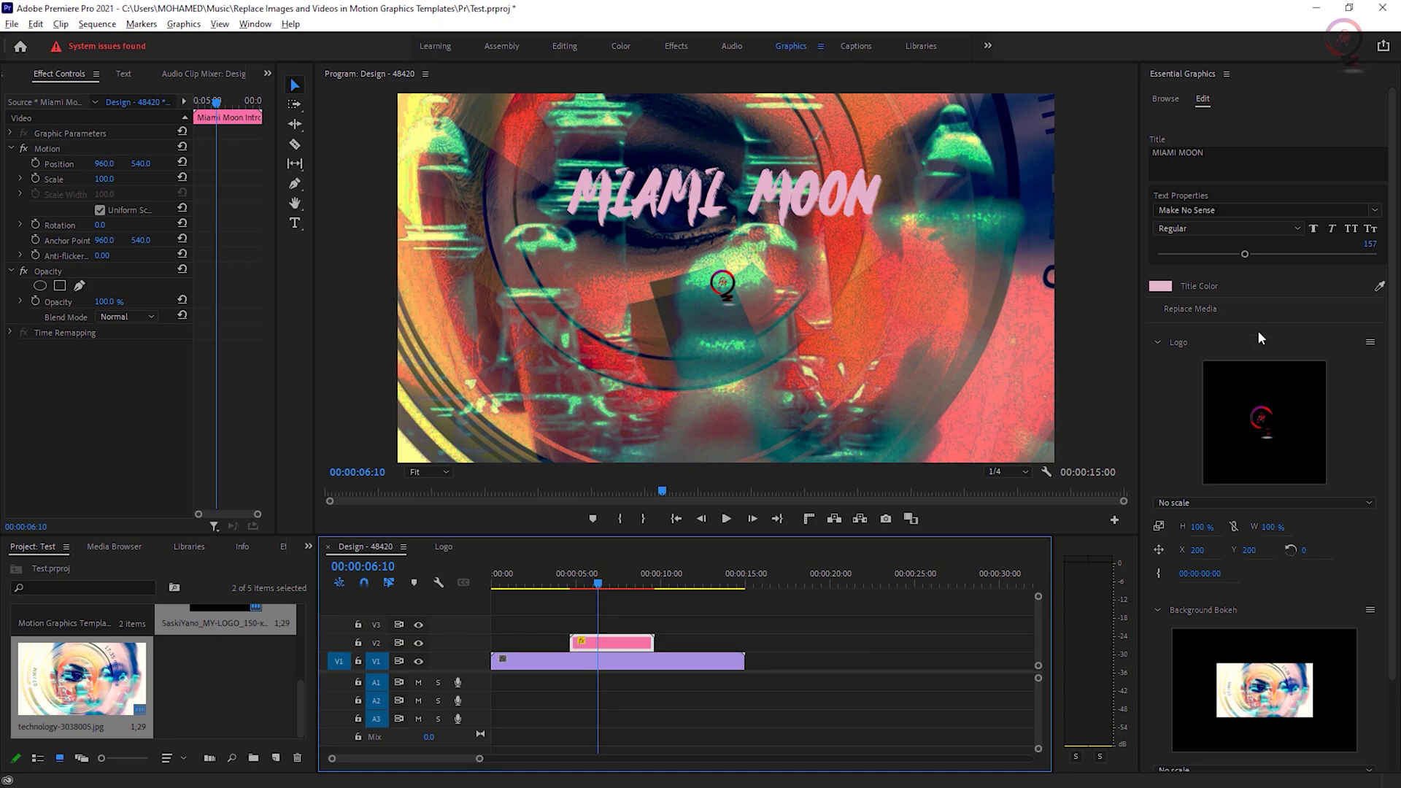
left_click(1372, 343)
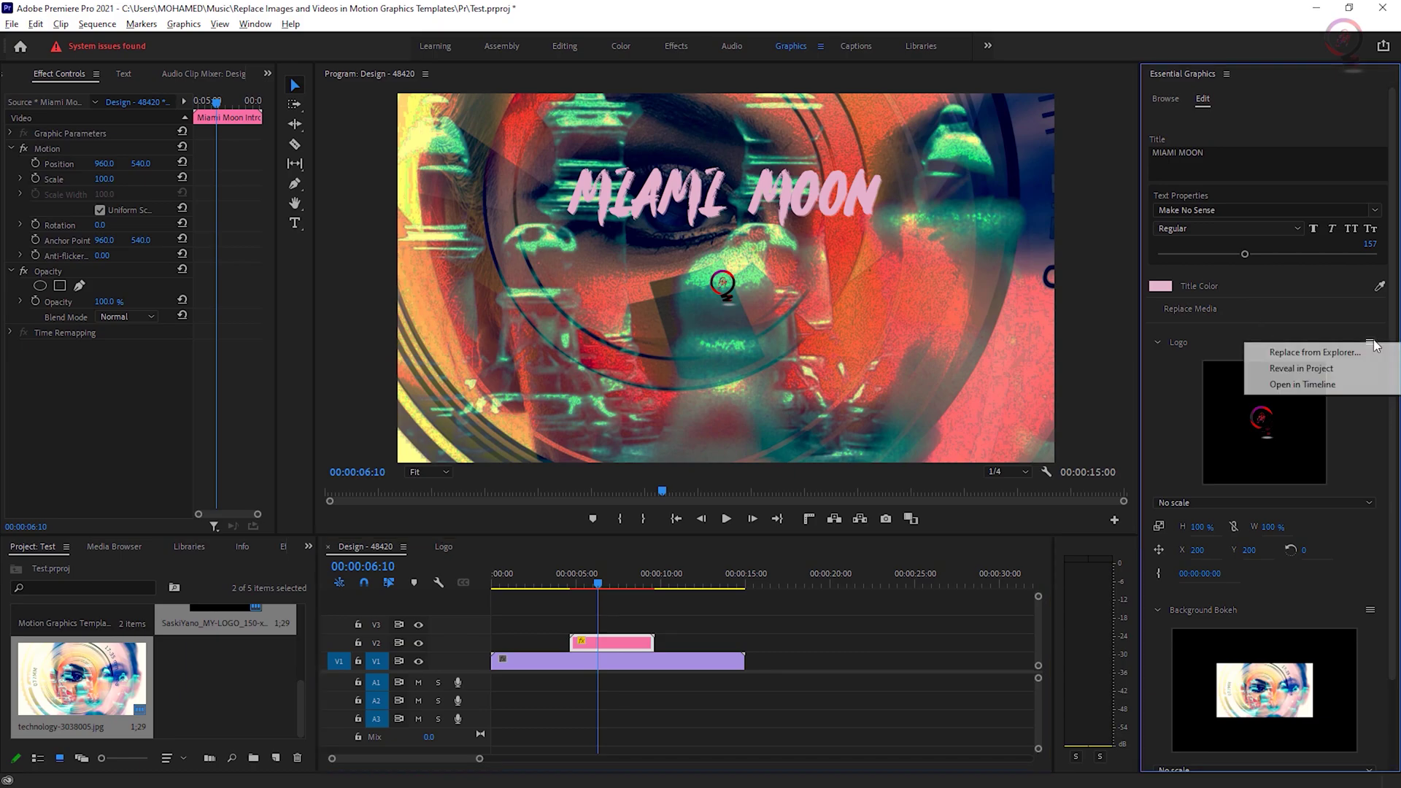
left_click(1302, 385)
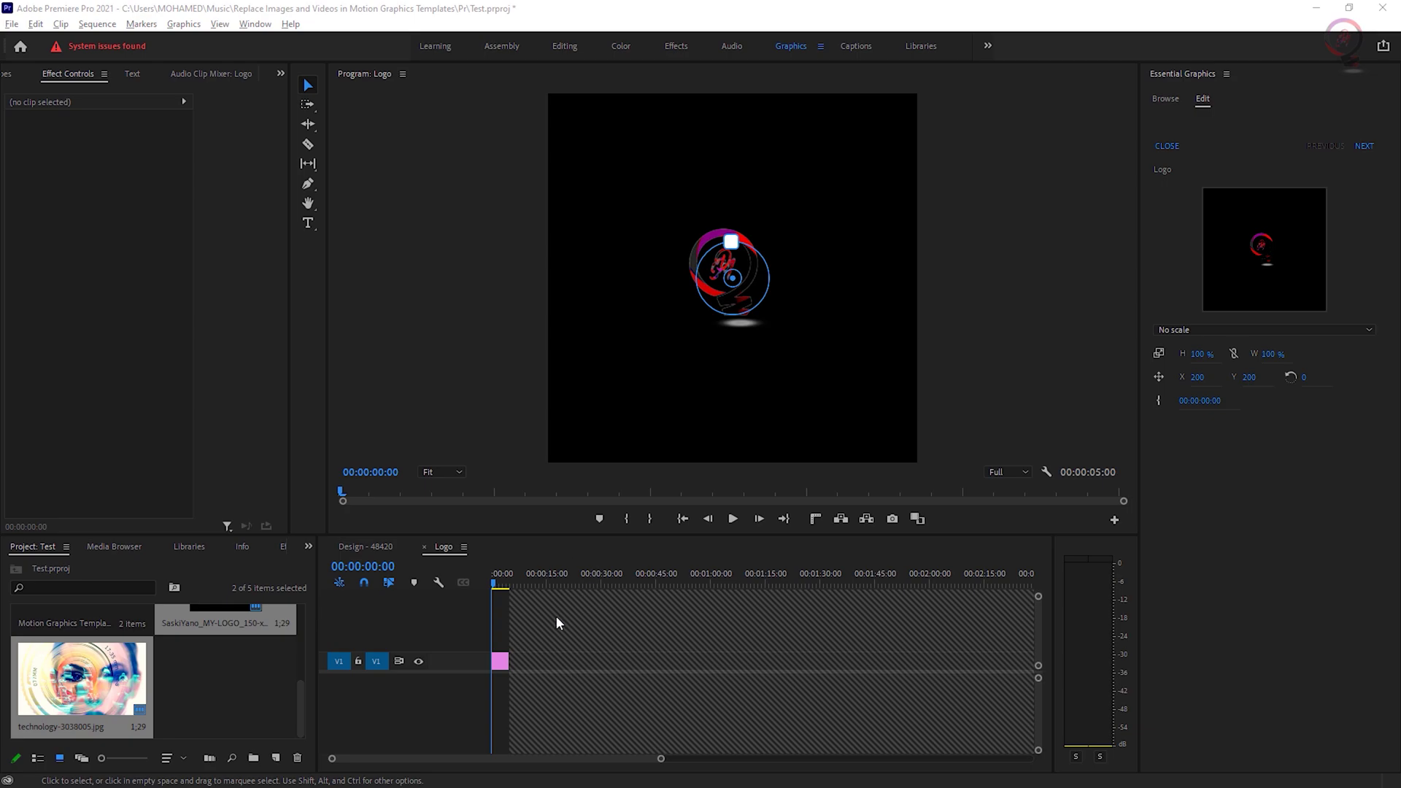
left_click(448, 555)
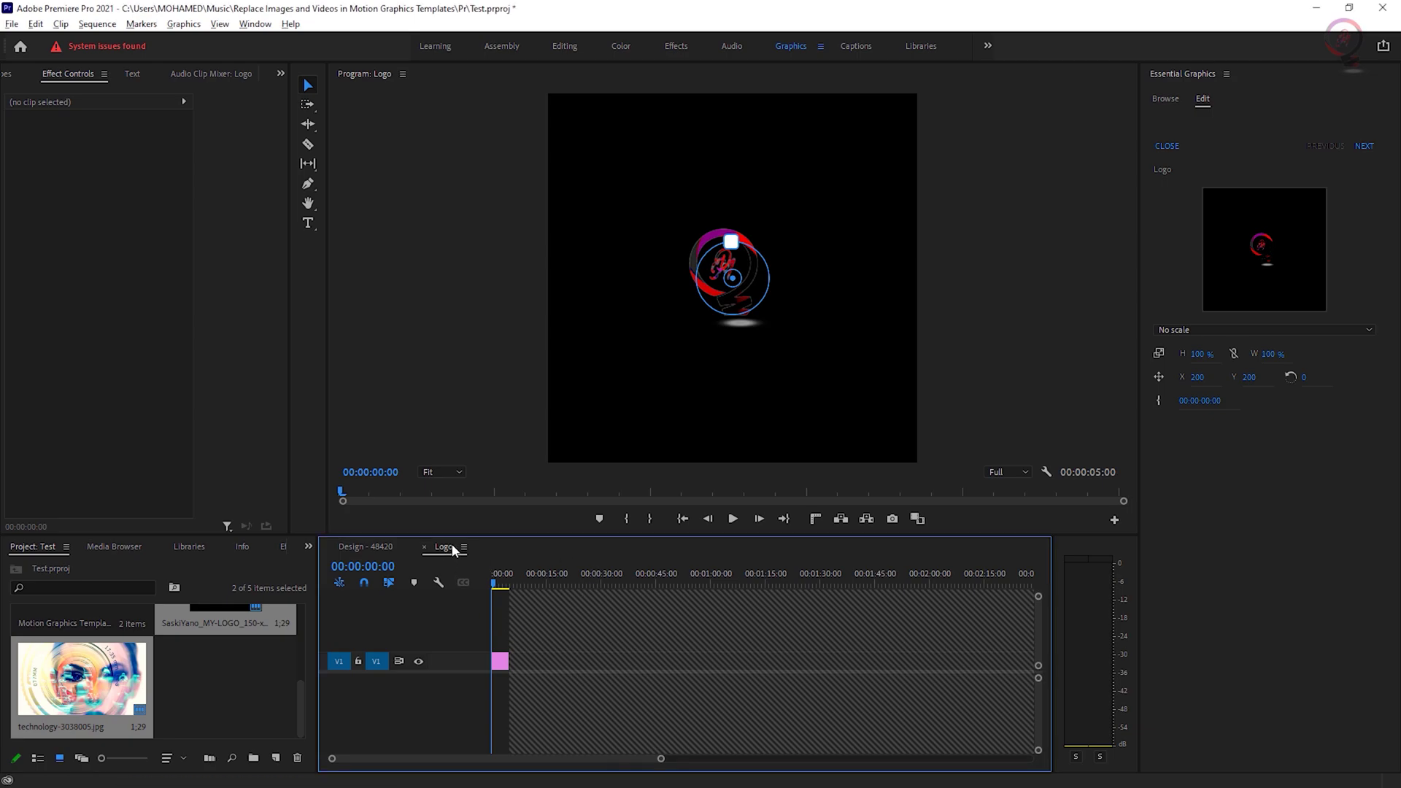
left_click(1170, 149)
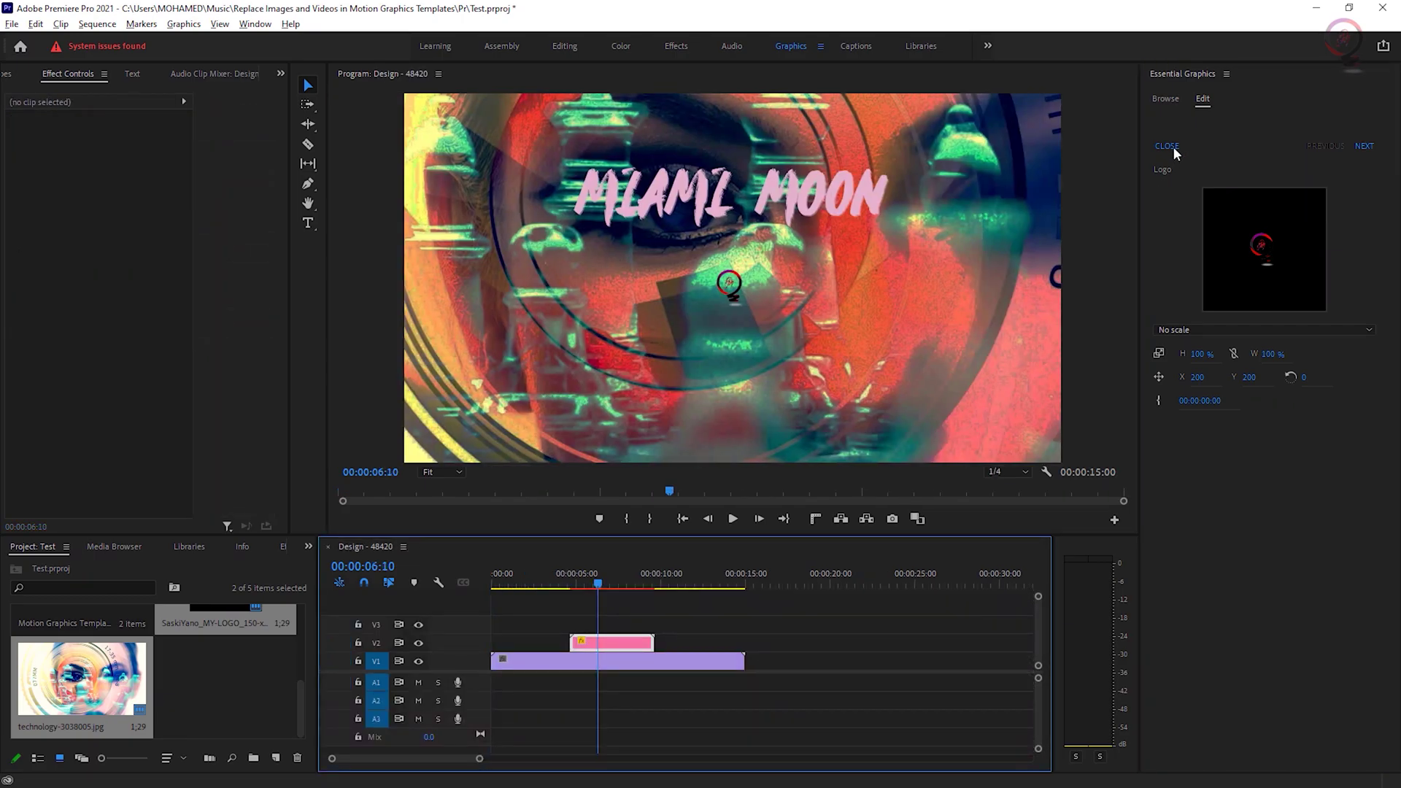